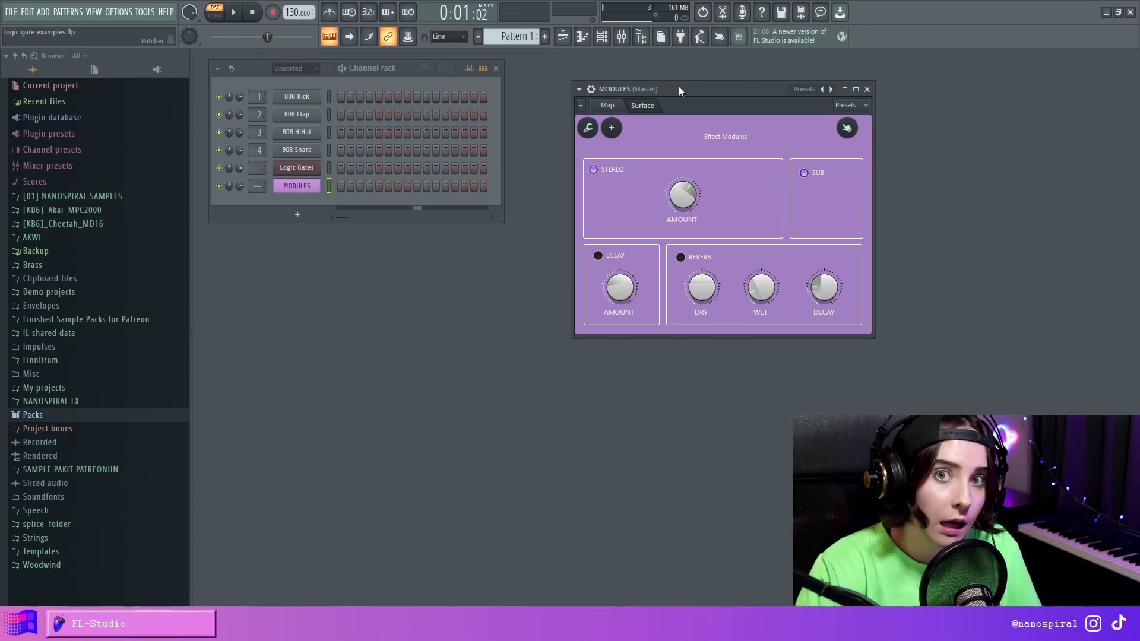
Try the Delay, Reverb and Stereo power switches on the Effect Modules surface.
{"action": "left_click_drag", "start_coordinate": [680, 87], "coordinate": [701, 73]}
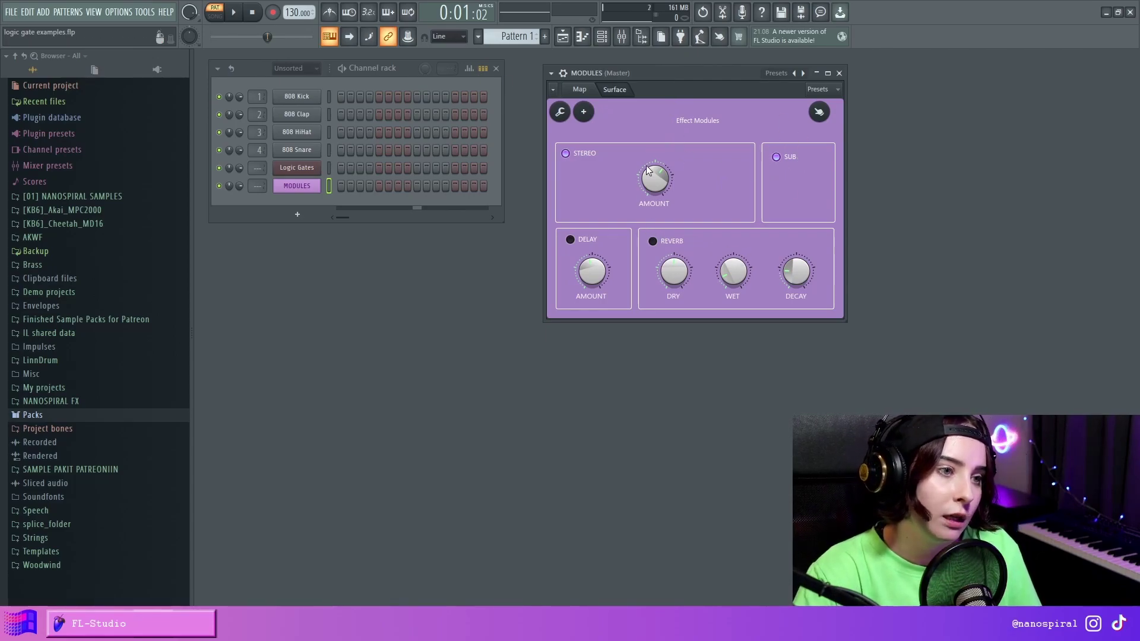
{"action": "left_click", "coordinate": [570, 239]}
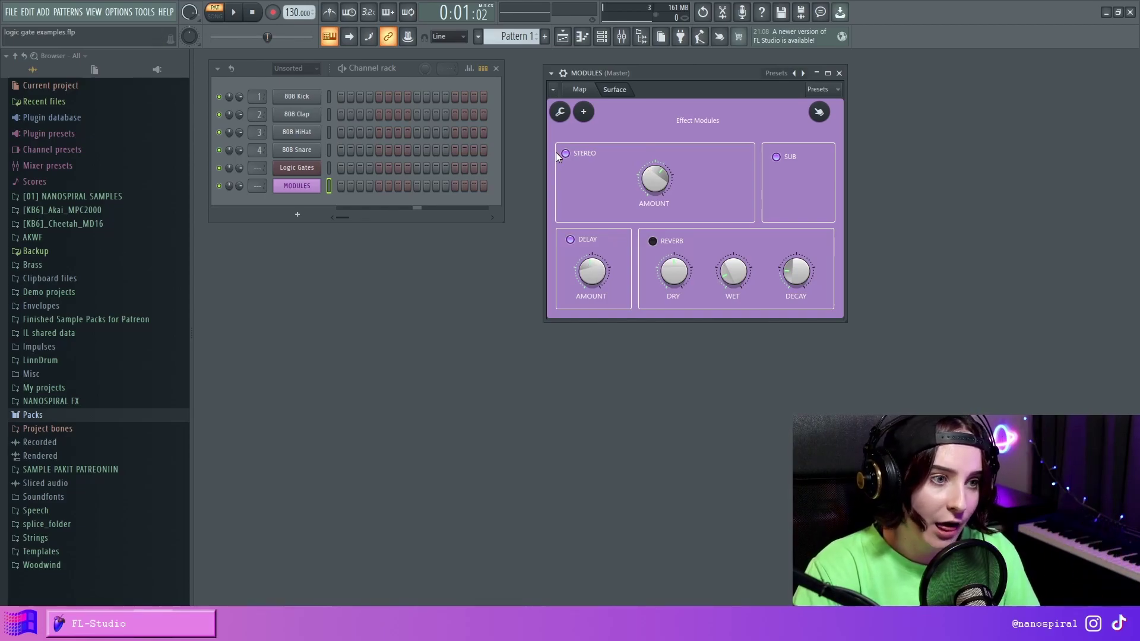
{"action": "left_click", "coordinate": [571, 240]}
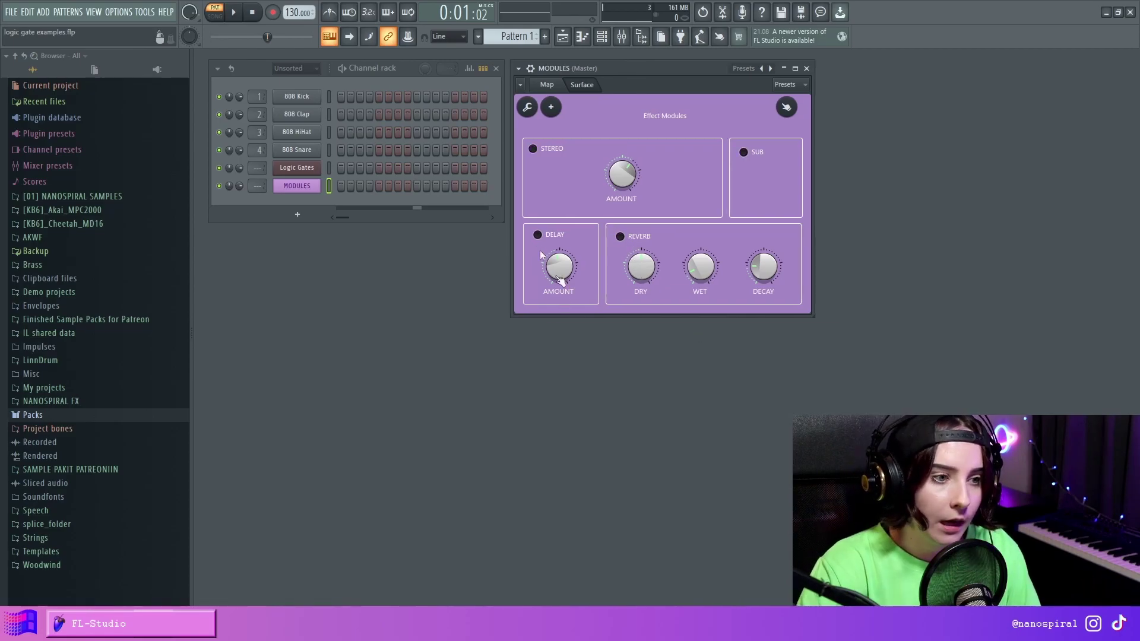
{"action": "left_click", "coordinate": [620, 237]}
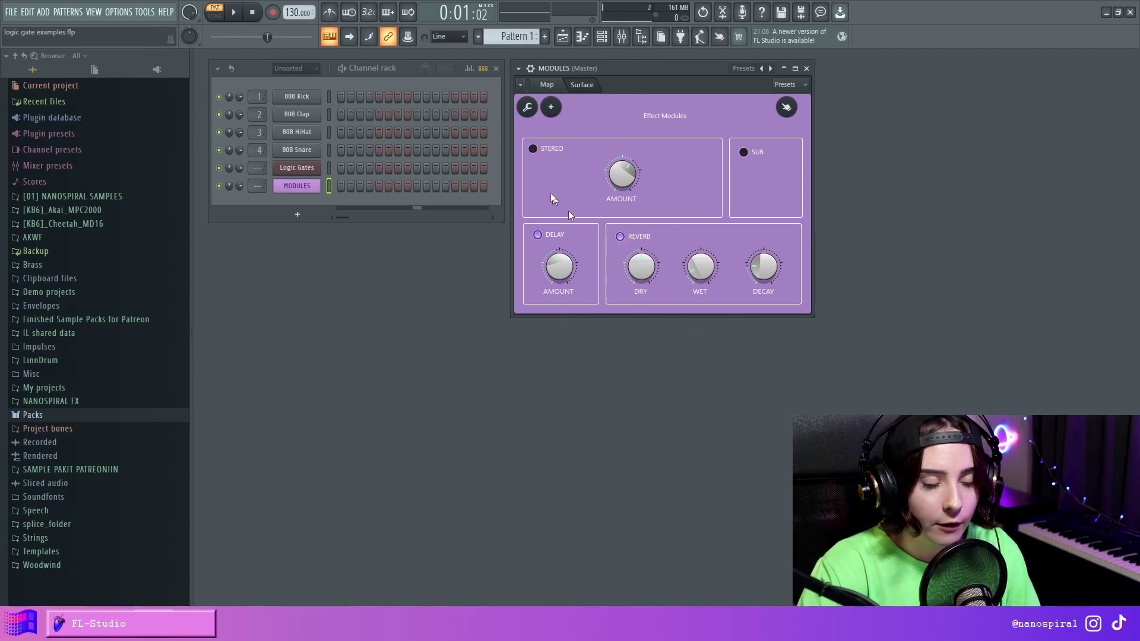
{"action": "left_click", "coordinate": [533, 149]}
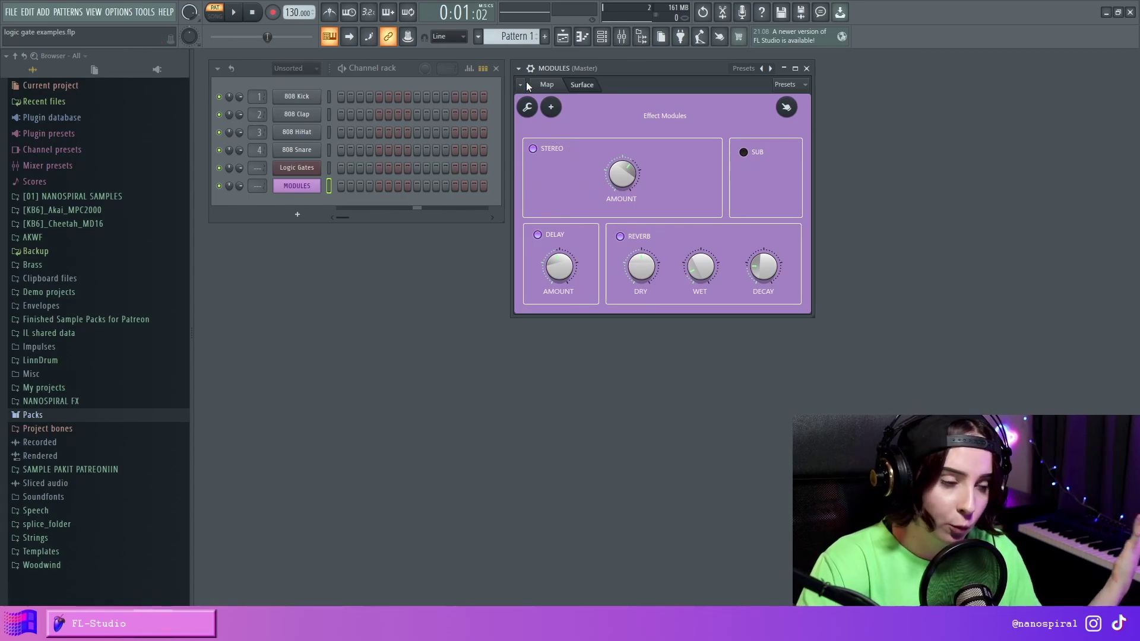
{"action": "left_click", "coordinate": [548, 237]}
View the MODULES patch's map, then audition the Stereo, Delay and Reverb modules one at a time on its surface.
{"action": "left_click", "coordinate": [571, 75]}
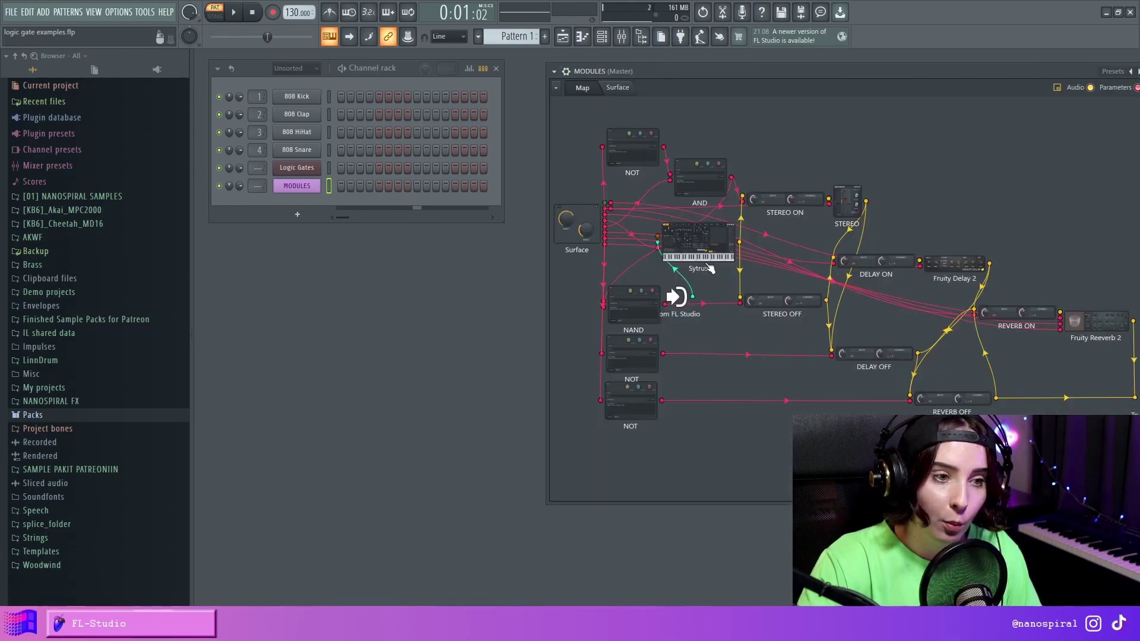
{"action": "left_click", "coordinate": [618, 88]}
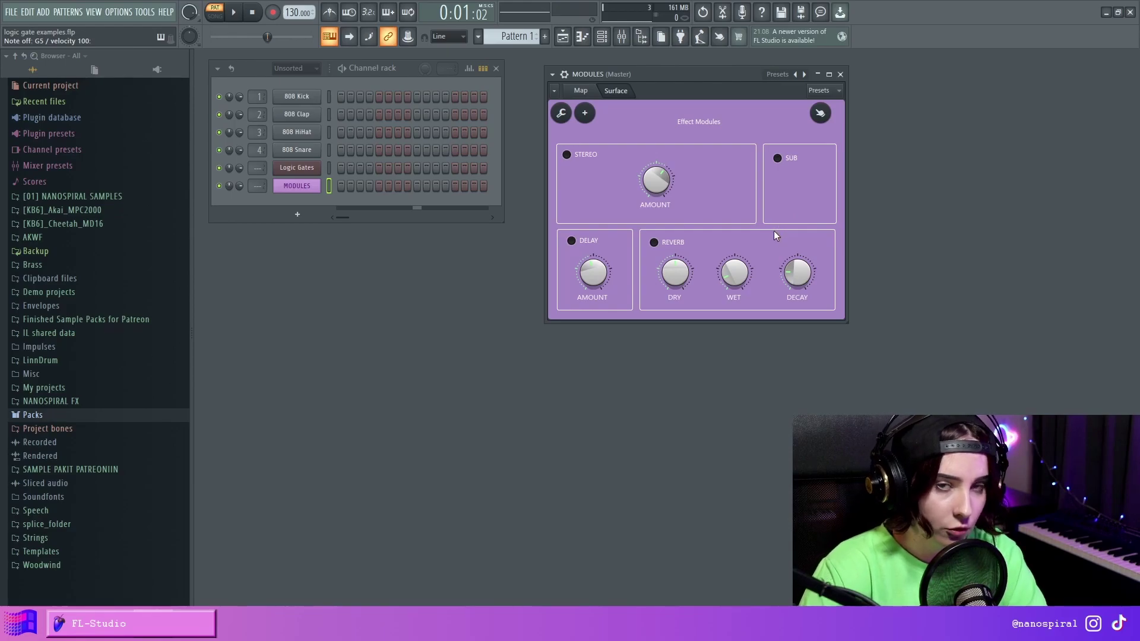
{"action": "left_click", "coordinate": [566, 155]}
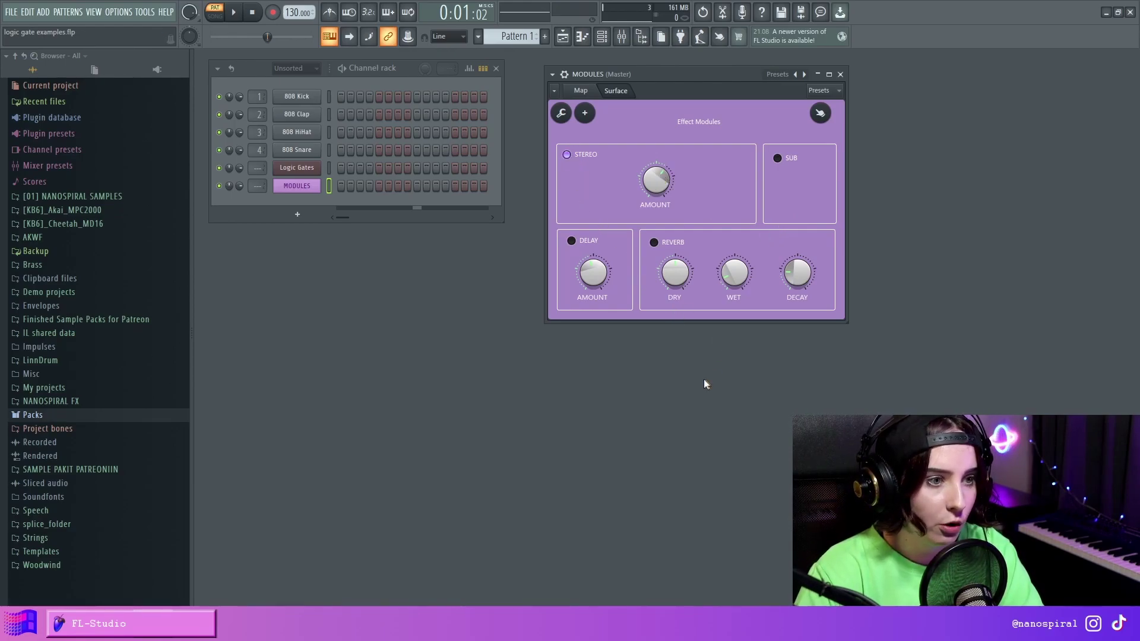
{"action": "left_click", "coordinate": [567, 156]}
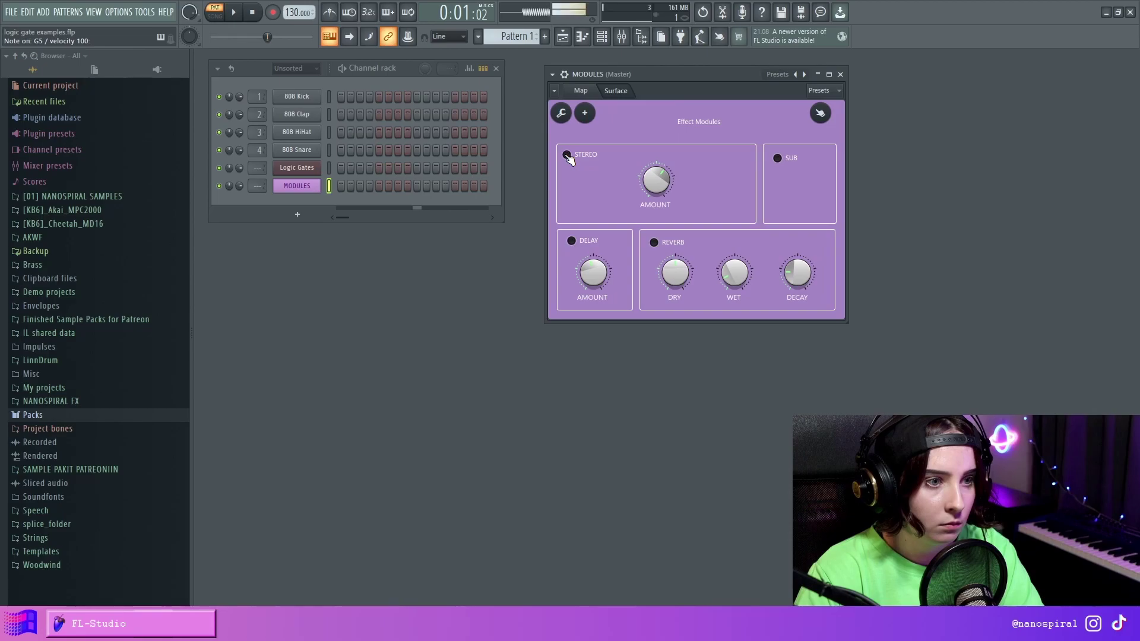
{"action": "left_click", "coordinate": [572, 241]}
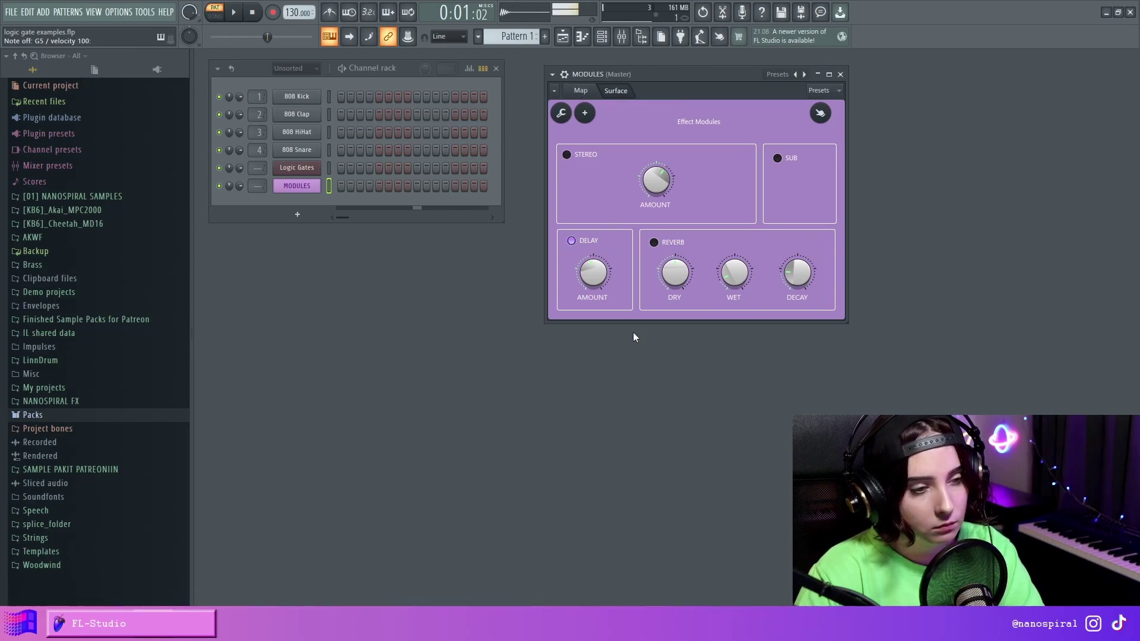
{"action": "left_click", "coordinate": [571, 241]}
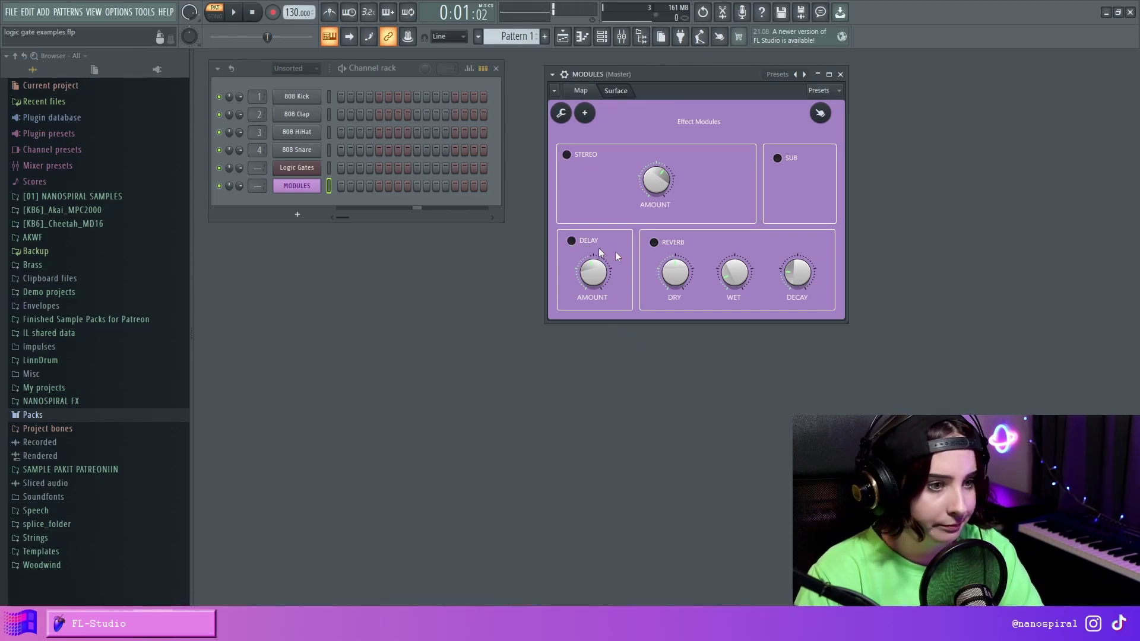
{"action": "left_click", "coordinate": [654, 242]}
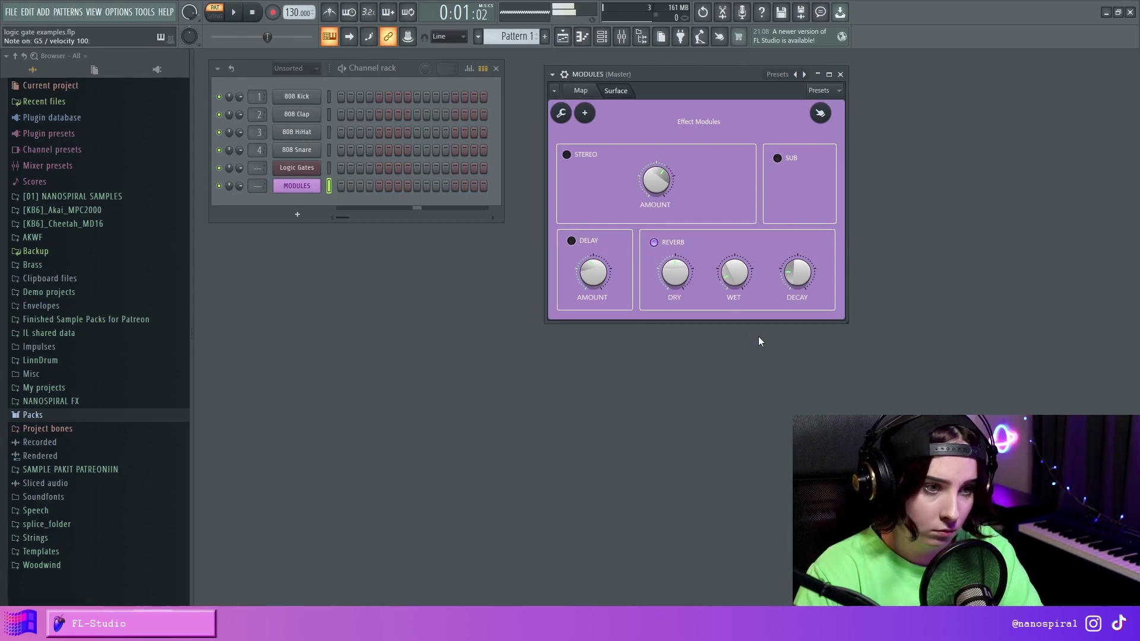
{"action": "left_click", "coordinate": [571, 241]}
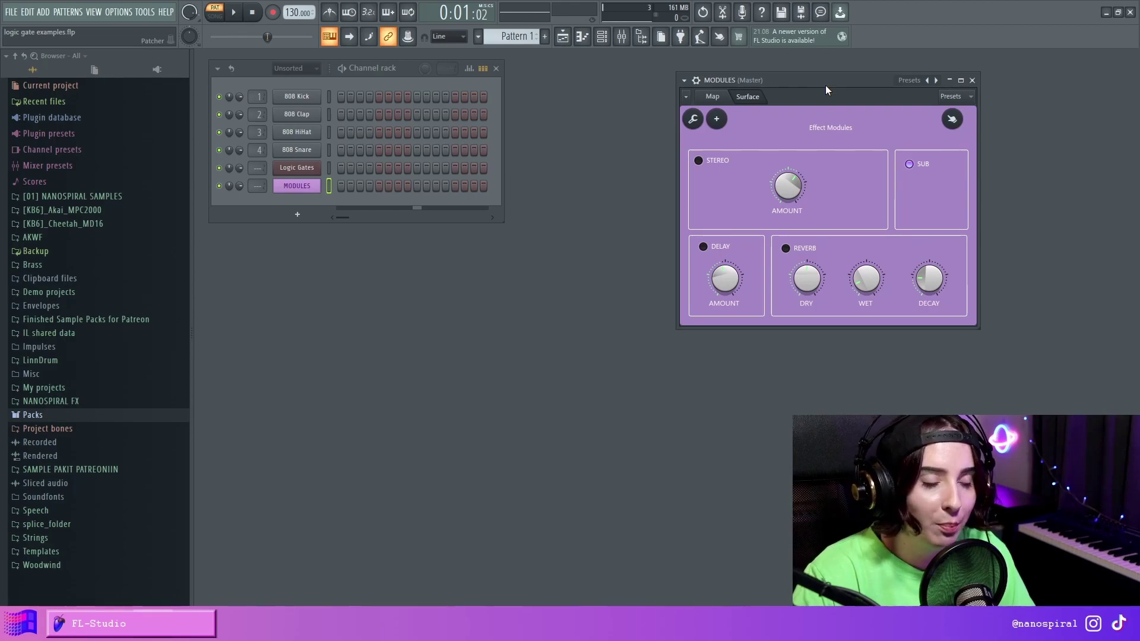
Reposition the MODULES window beside the channel rack and show its map of connected devices.
{"action": "left_click_drag", "start_coordinate": [826, 86], "coordinate": [663, 74]}
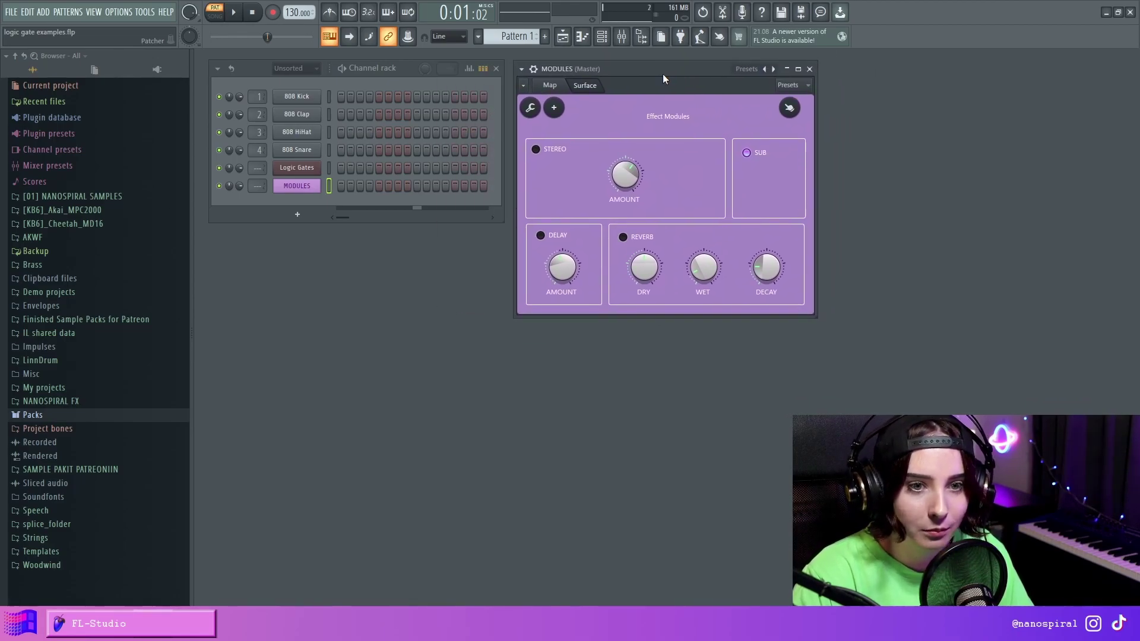
{"action": "left_click_drag", "start_coordinate": [663, 74], "coordinate": [668, 75]}
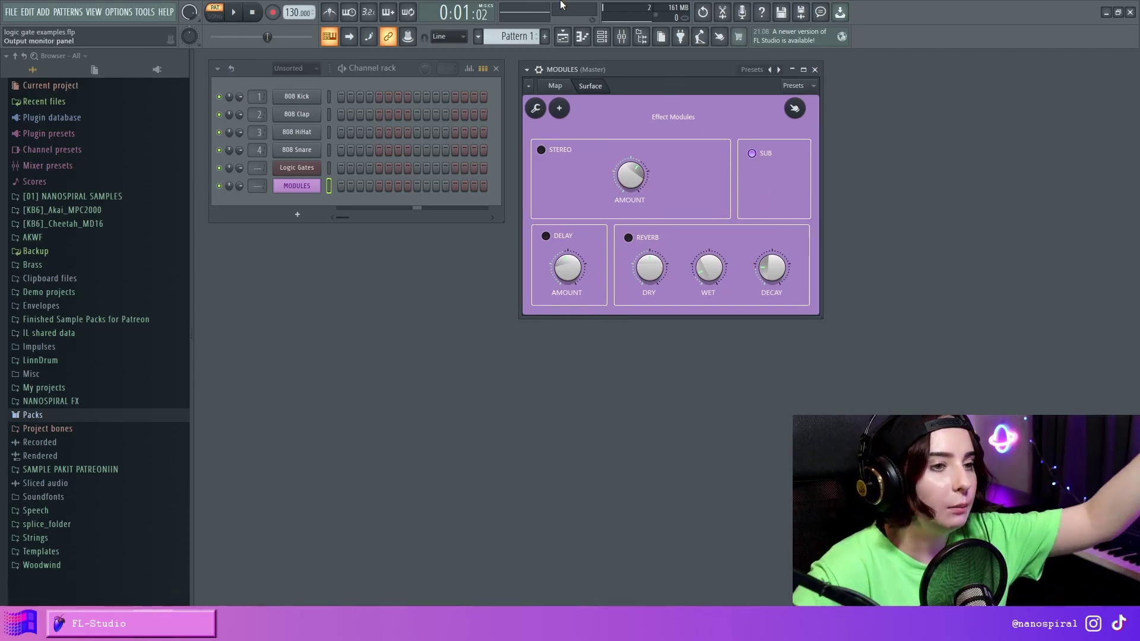
{"action": "left_click", "coordinate": [556, 86]}
{"action": "left_click_drag", "start_coordinate": [711, 73], "coordinate": [677, 69]}
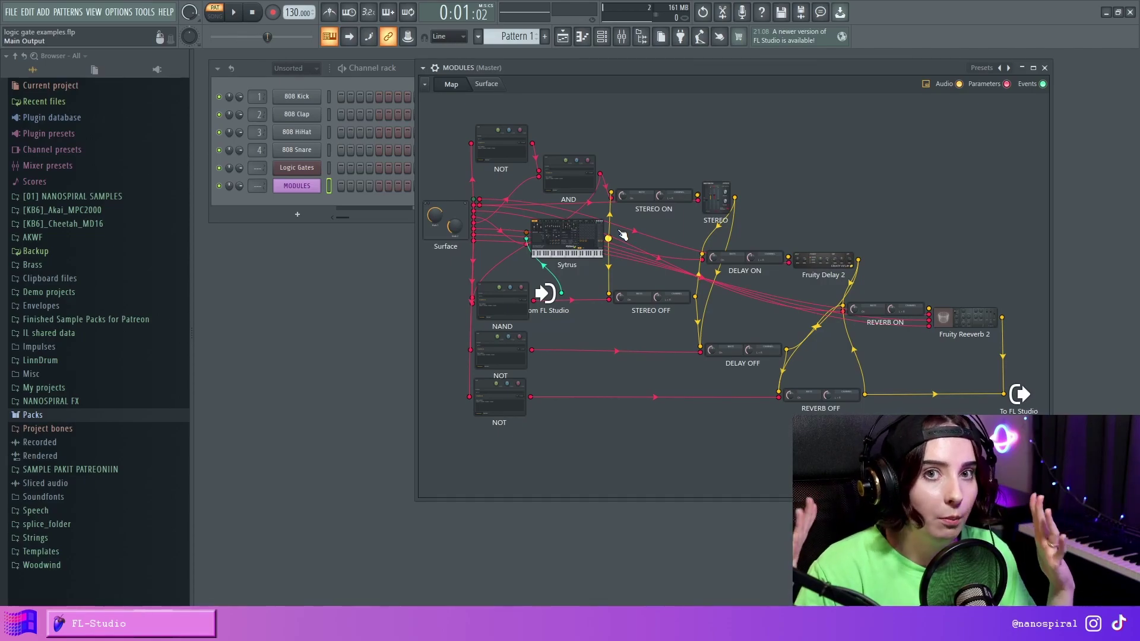
Inspect the STEREO, Fruity Delay 2 and Fruity Reeverb 2 effects in the MODULES map.
{"action": "left_click", "coordinate": [715, 204]}
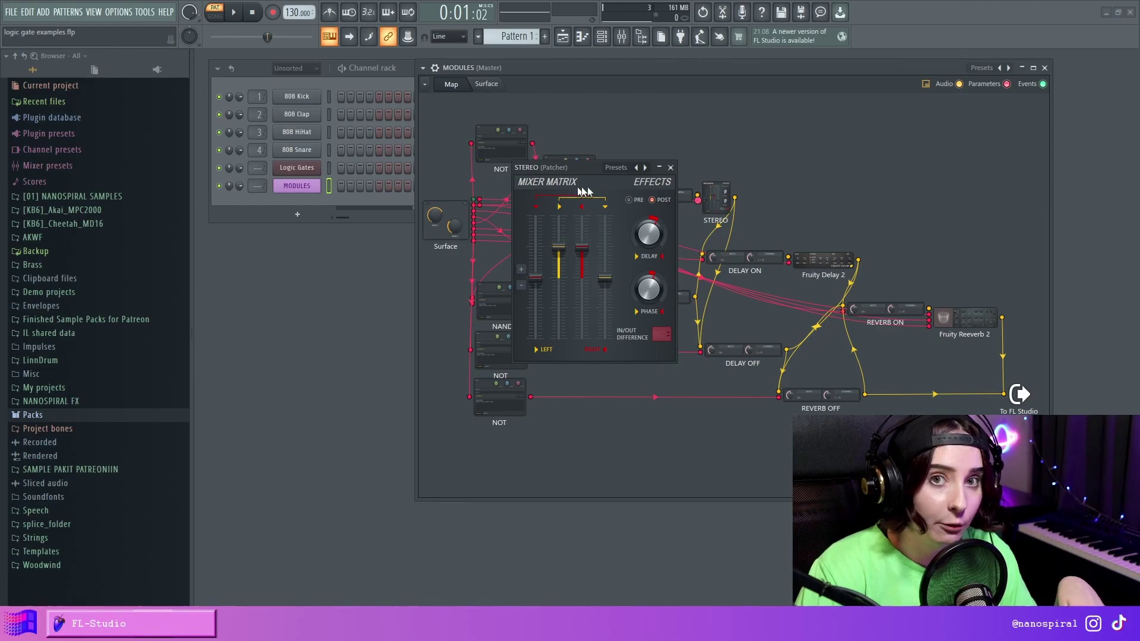
{"action": "left_click", "coordinate": [670, 168]}
{"action": "left_click", "coordinate": [829, 266]}
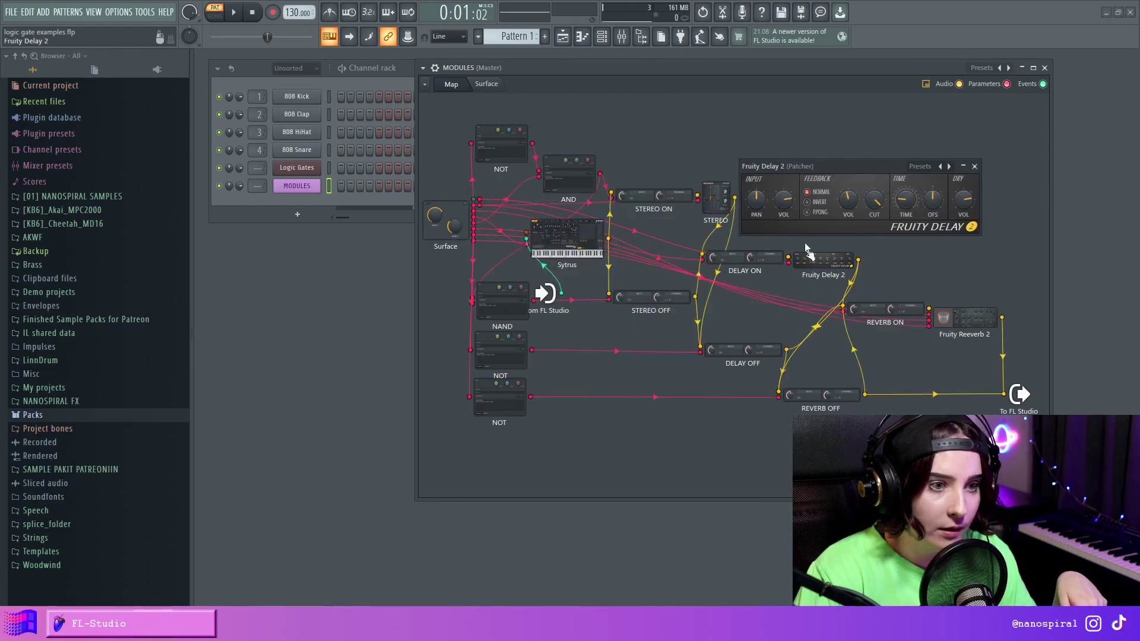
{"action": "left_click", "coordinate": [964, 318]}
{"action": "left_click_drag", "start_coordinate": [653, 273], "coordinate": [661, 358]}
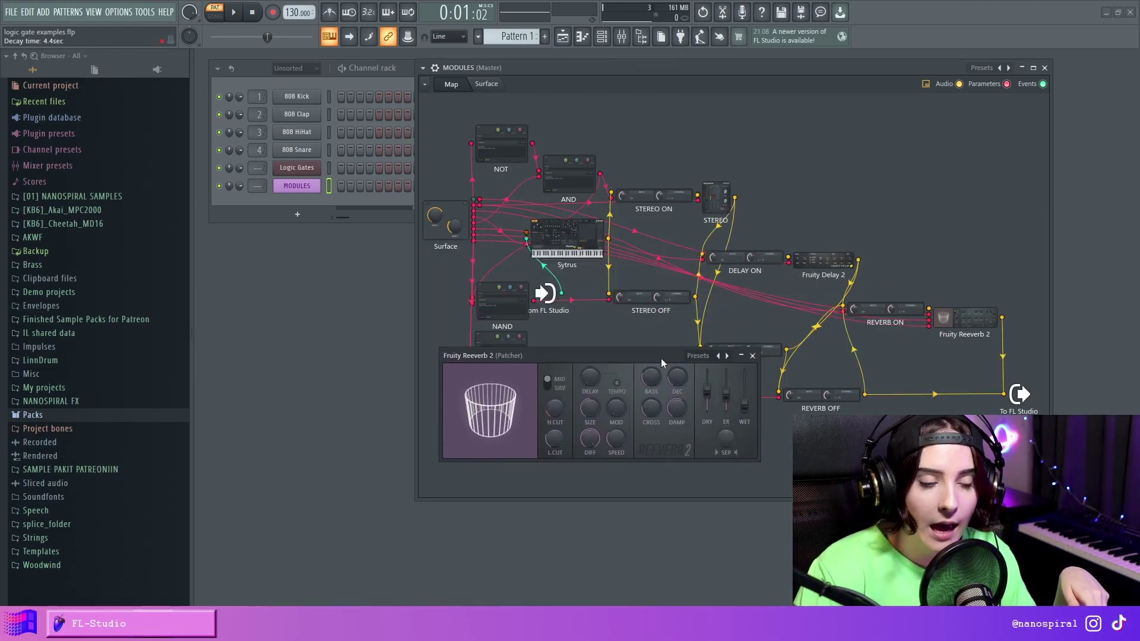
{"action": "left_click", "coordinate": [741, 356]}
{"action": "left_click", "coordinate": [742, 356]}
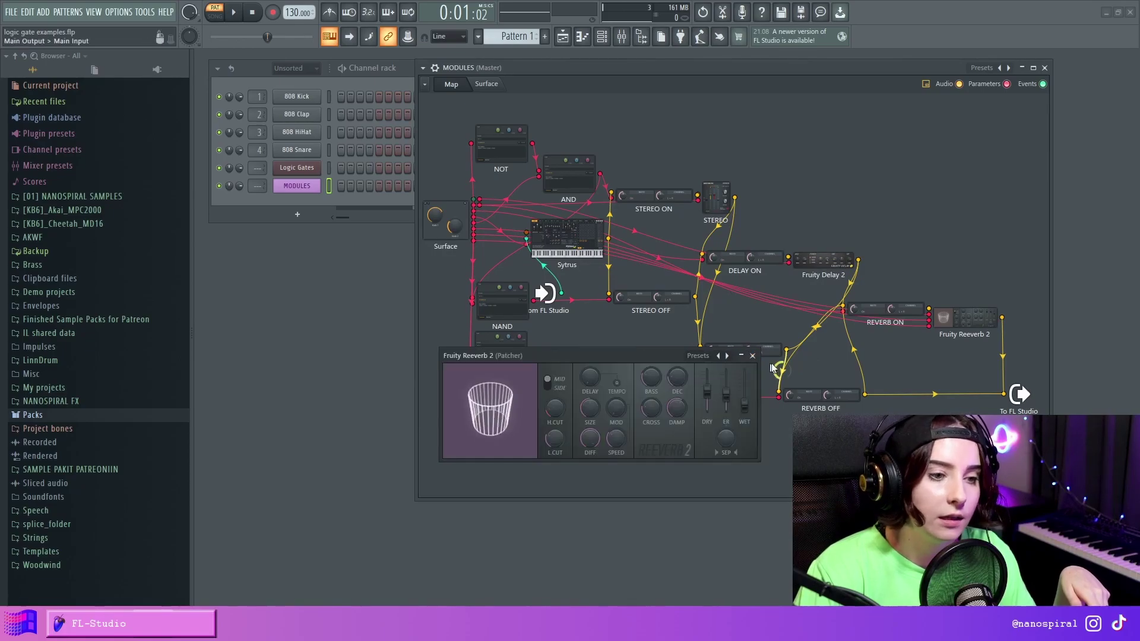
{"action": "left_click", "coordinate": [790, 352]}
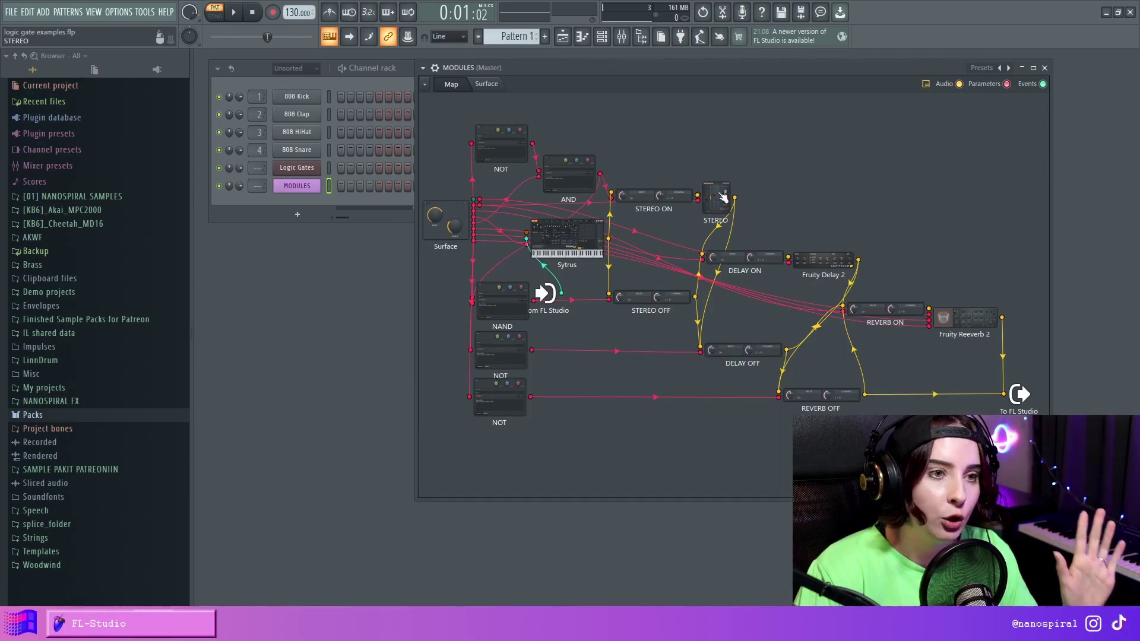
Examine the mute controls of the STEREO ON and STEREO OFF devices against the surface's Stereo switch.
{"action": "left_click", "coordinate": [653, 196]}
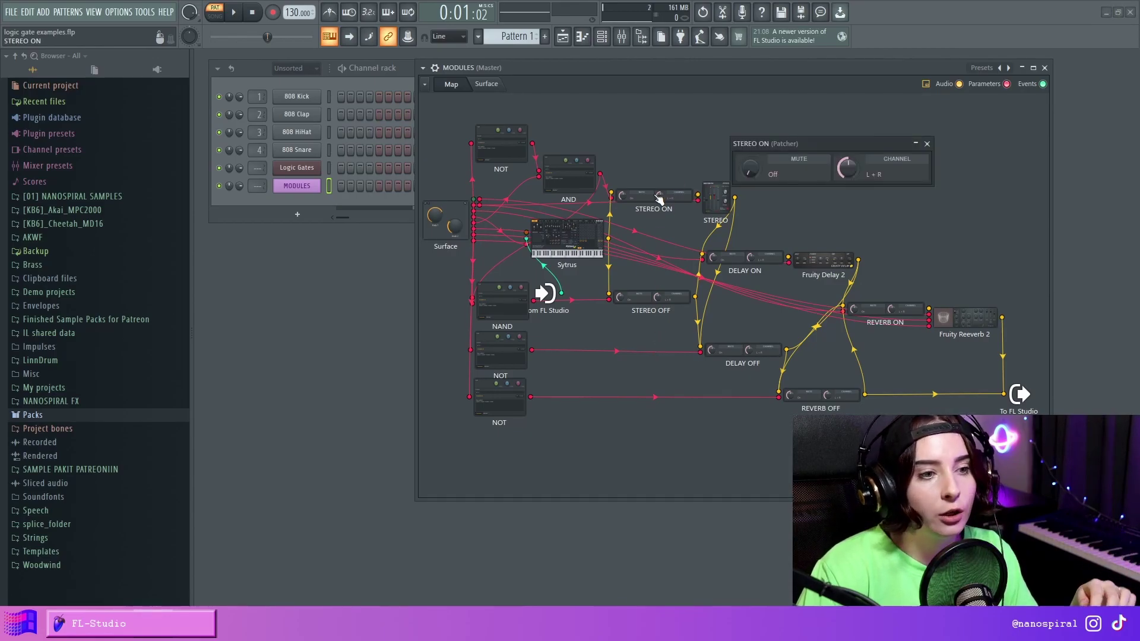
{"action": "left_click_drag", "start_coordinate": [799, 139], "coordinate": [818, 98]}
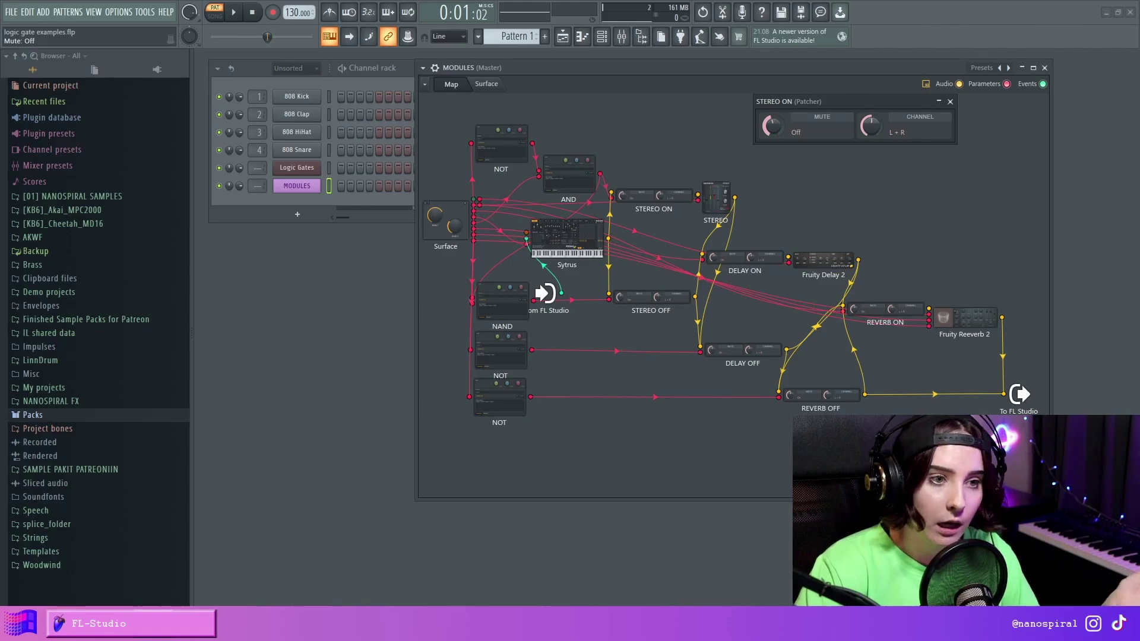
{"action": "left_click", "coordinate": [899, 162]}
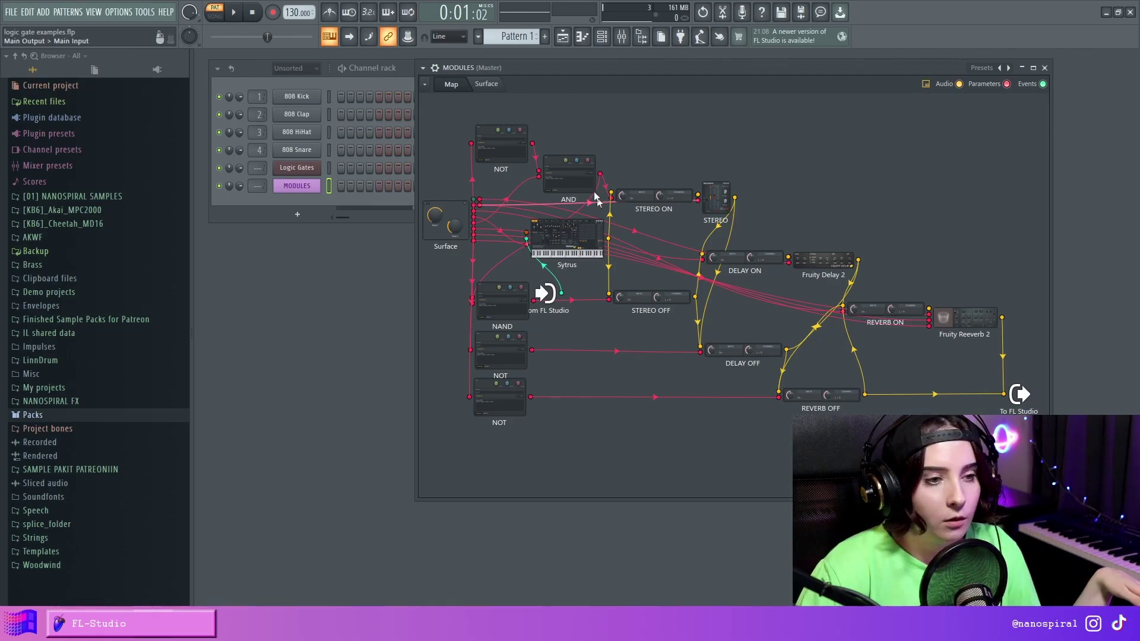
{"action": "left_click", "coordinate": [485, 85]}
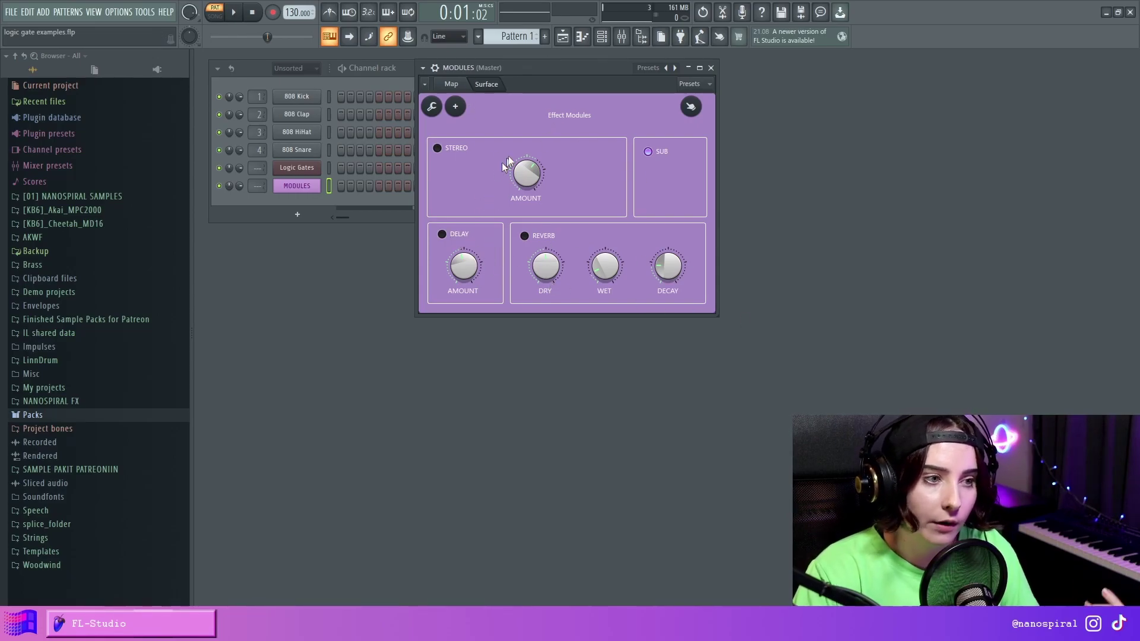
{"action": "left_click", "coordinate": [451, 84]}
{"action": "left_click", "coordinate": [659, 201]}
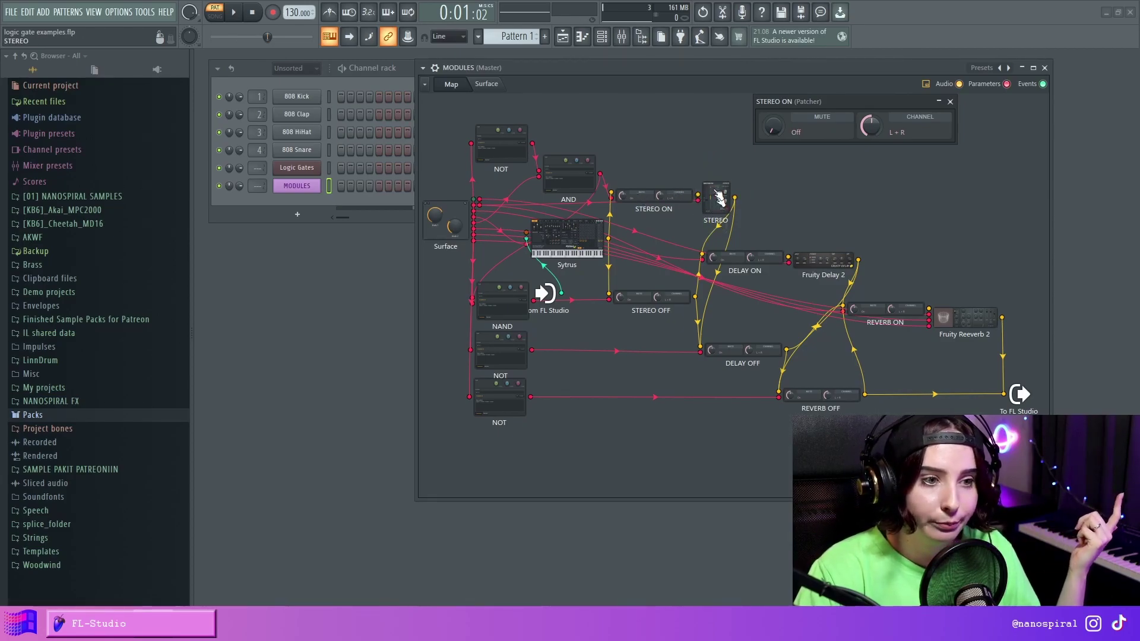
{"action": "left_click", "coordinate": [653, 297]}
{"action": "left_click_drag", "start_coordinate": [934, 231], "coordinate": [903, 133]}
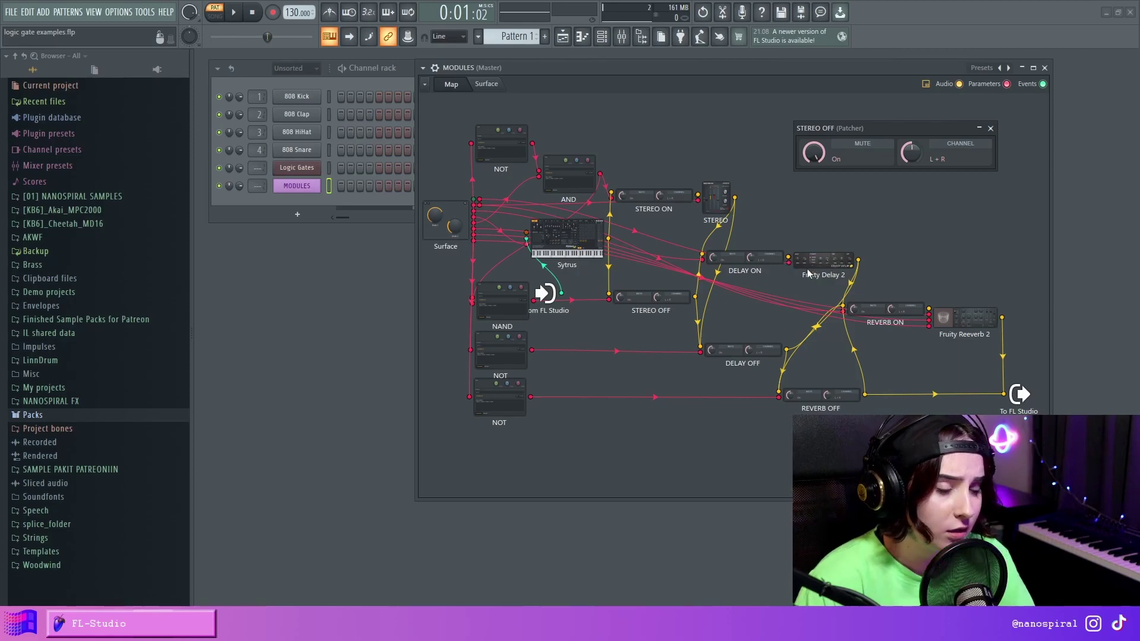
Examine the DELAY ON device's mute control against the surface's Delay switch.
{"action": "left_click", "coordinate": [755, 263]}
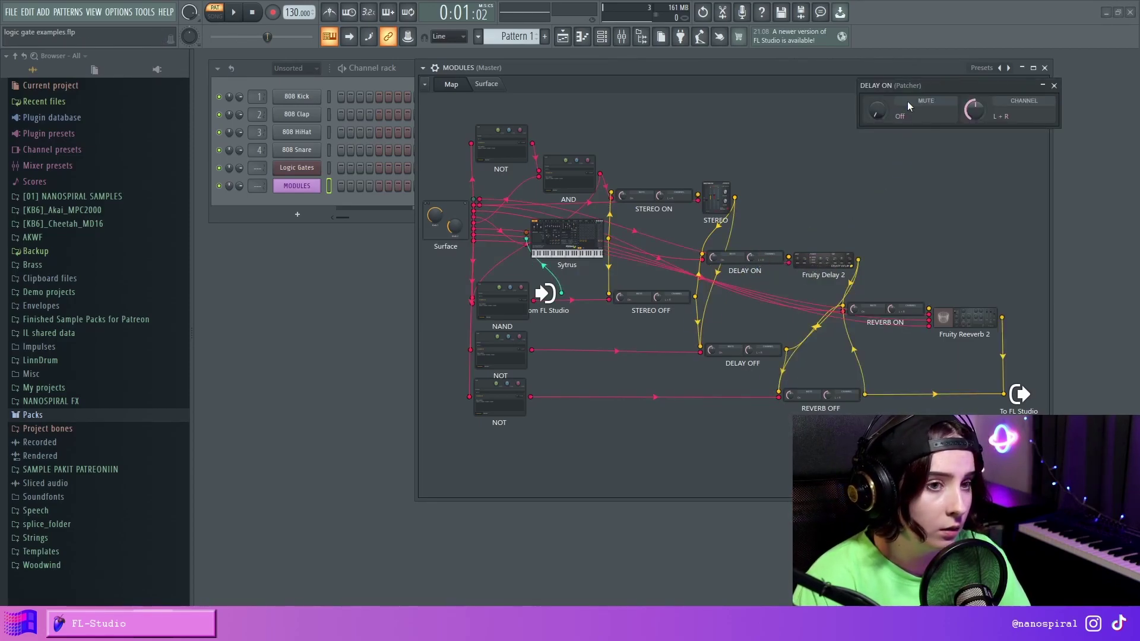
{"action": "left_click", "coordinate": [498, 84]}
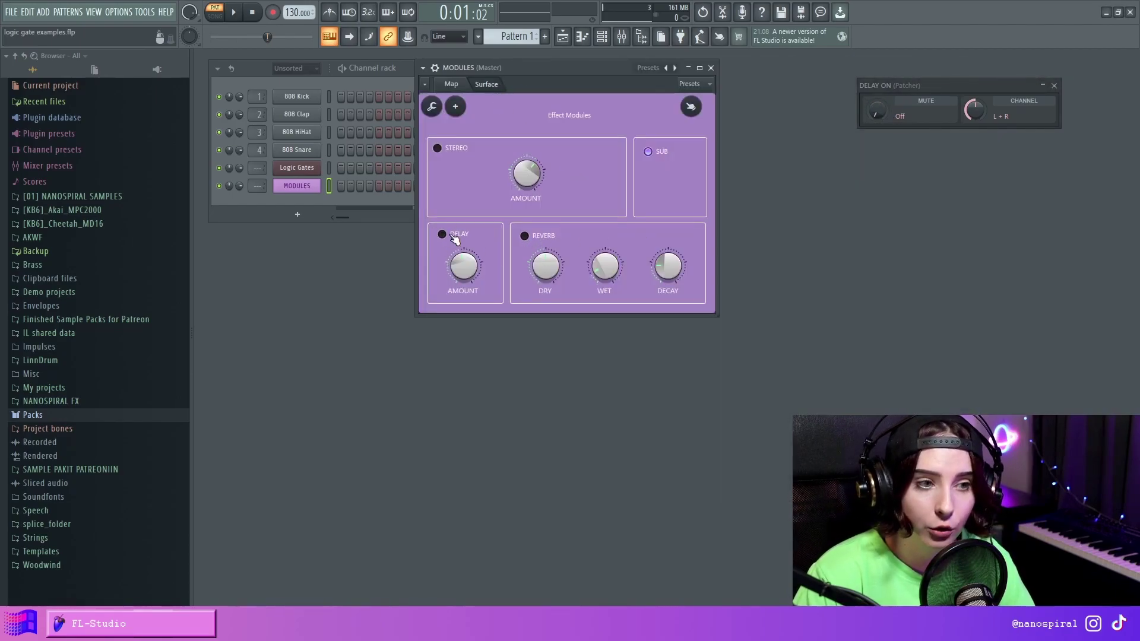
{"action": "left_click", "coordinate": [450, 84]}
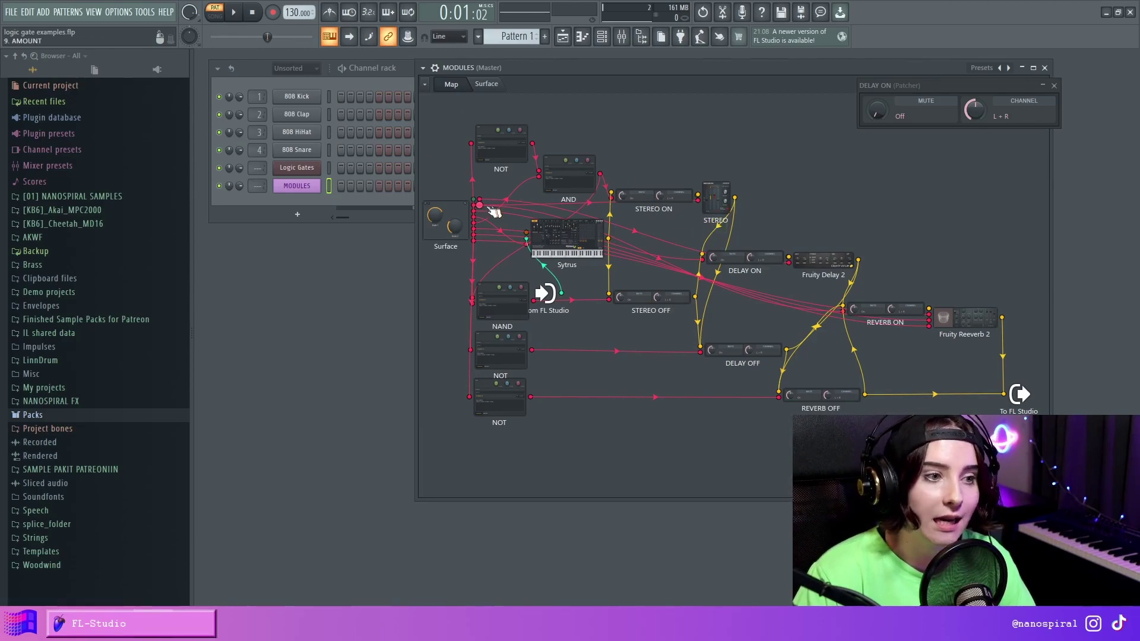
Check the surface's Stereo switch against the STEREO ON mute control, then return to the surface view.
{"action": "left_click", "coordinate": [487, 85]}
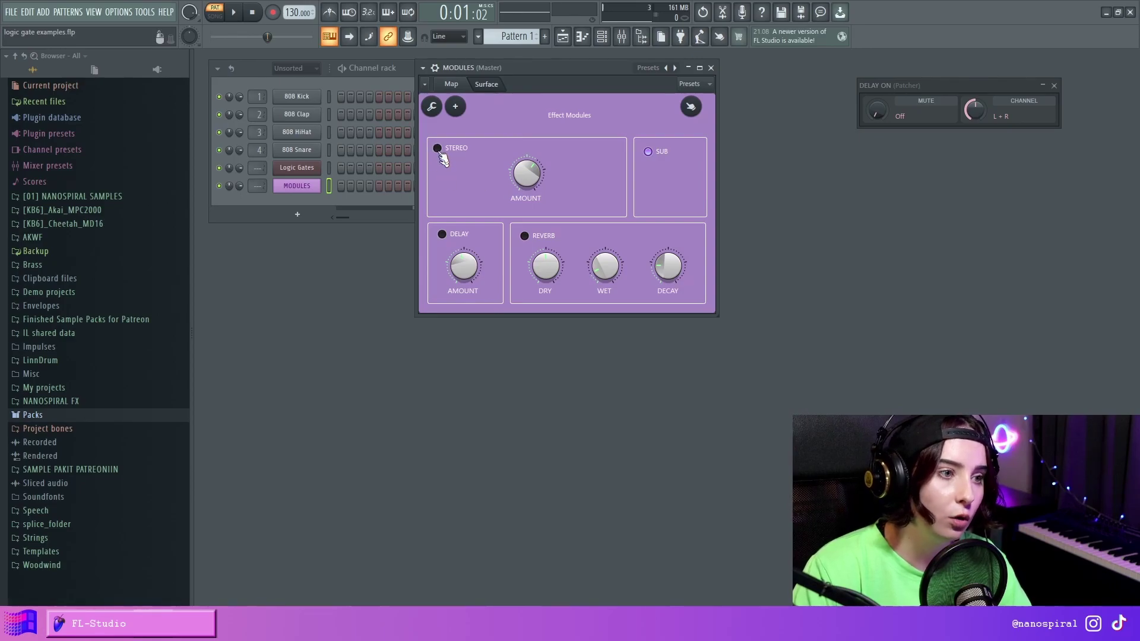
{"action": "left_click", "coordinate": [451, 84]}
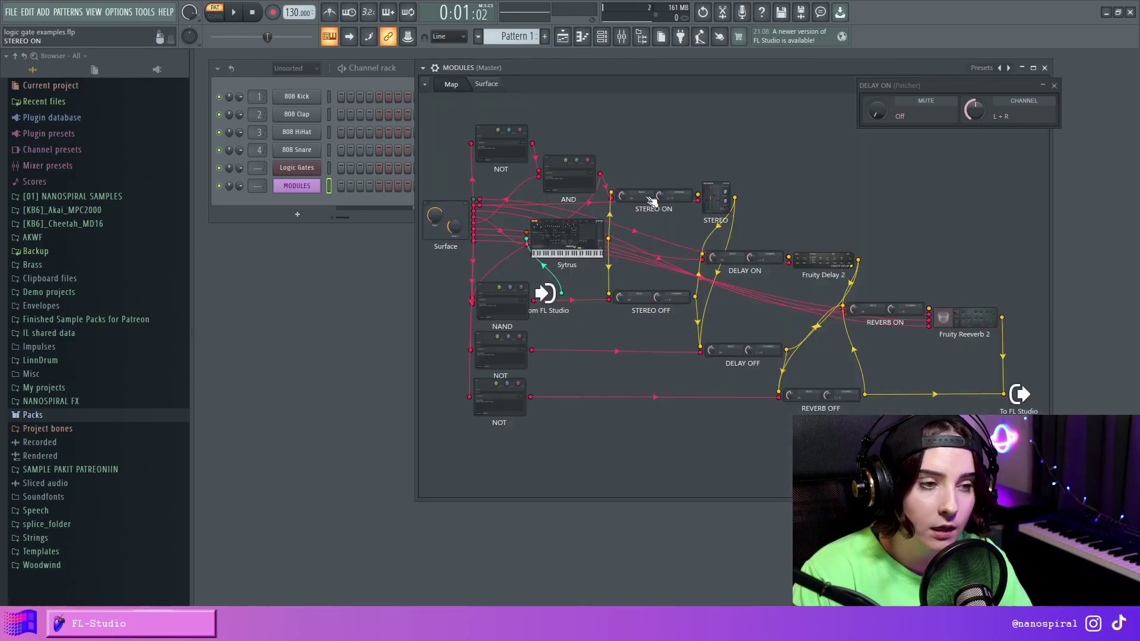
{"action": "left_click", "coordinate": [634, 197]}
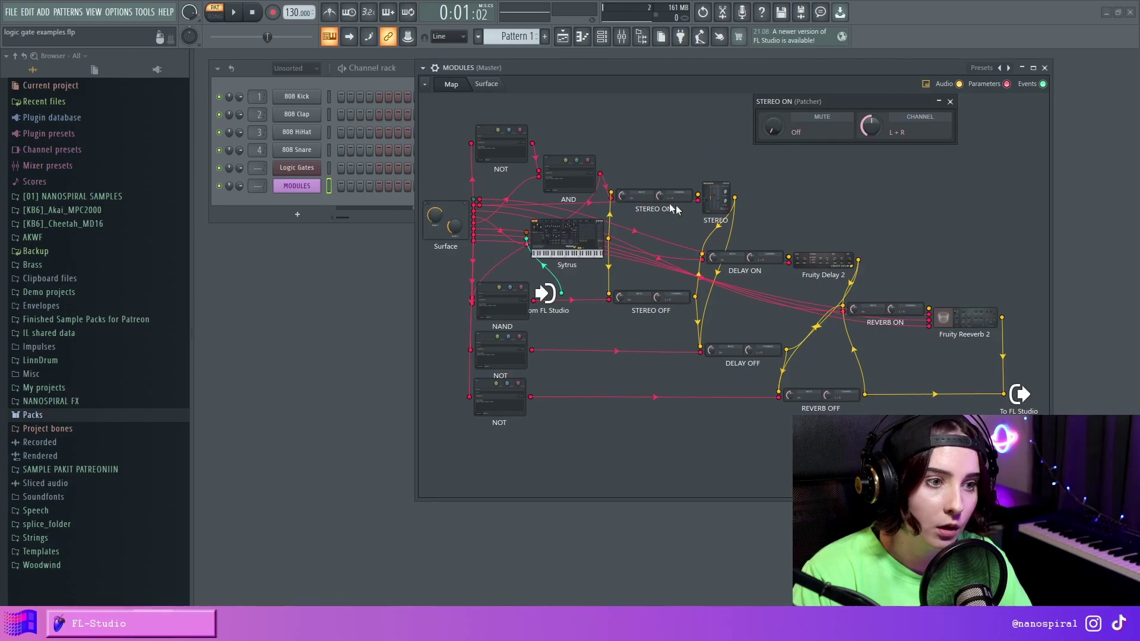
{"action": "left_click", "coordinate": [950, 102]}
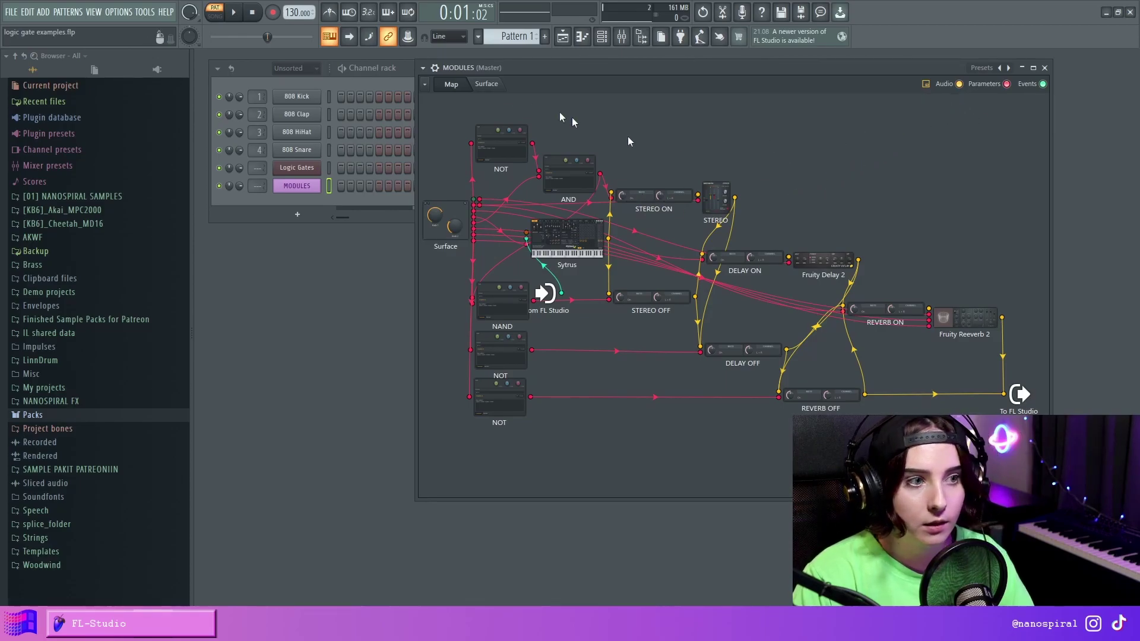
{"action": "left_click", "coordinate": [486, 84]}
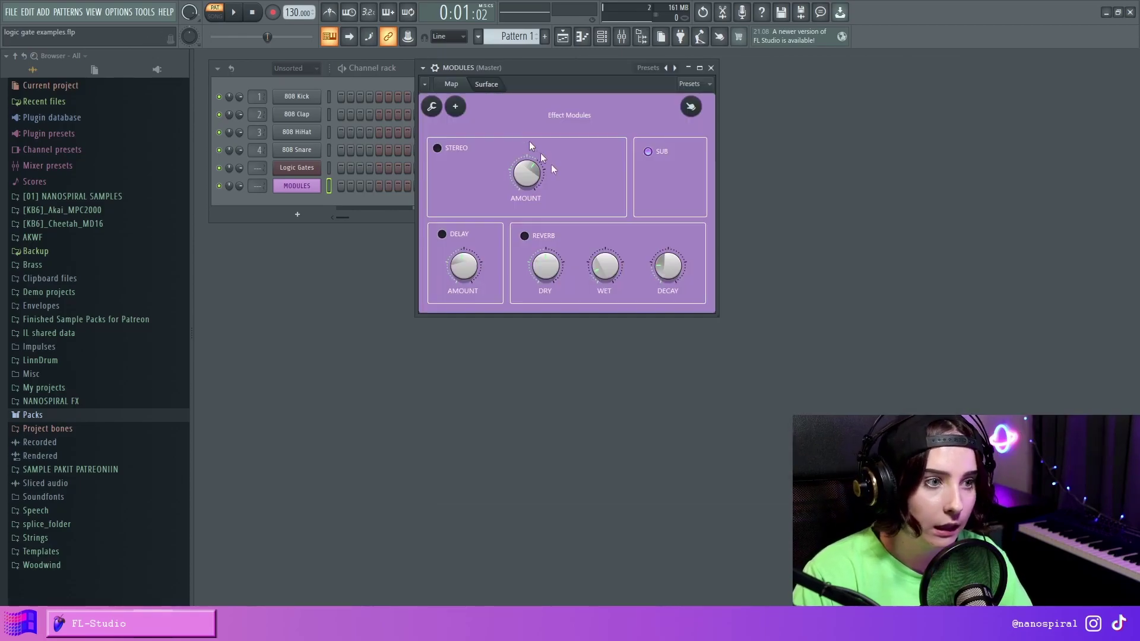
Compare the MODULES surface's switches with the device map, repositioning the window so the map is in view.
{"action": "left_click", "coordinate": [451, 84]}
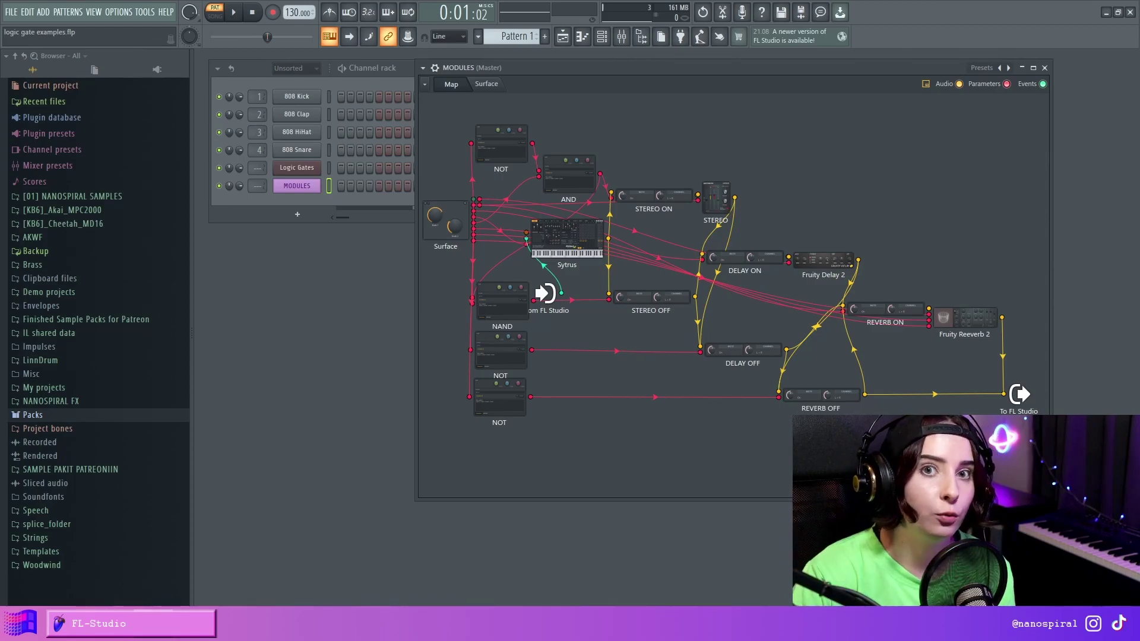
{"action": "left_click", "coordinate": [487, 84]}
{"action": "left_click_drag", "start_coordinate": [558, 70], "coordinate": [765, 76]}
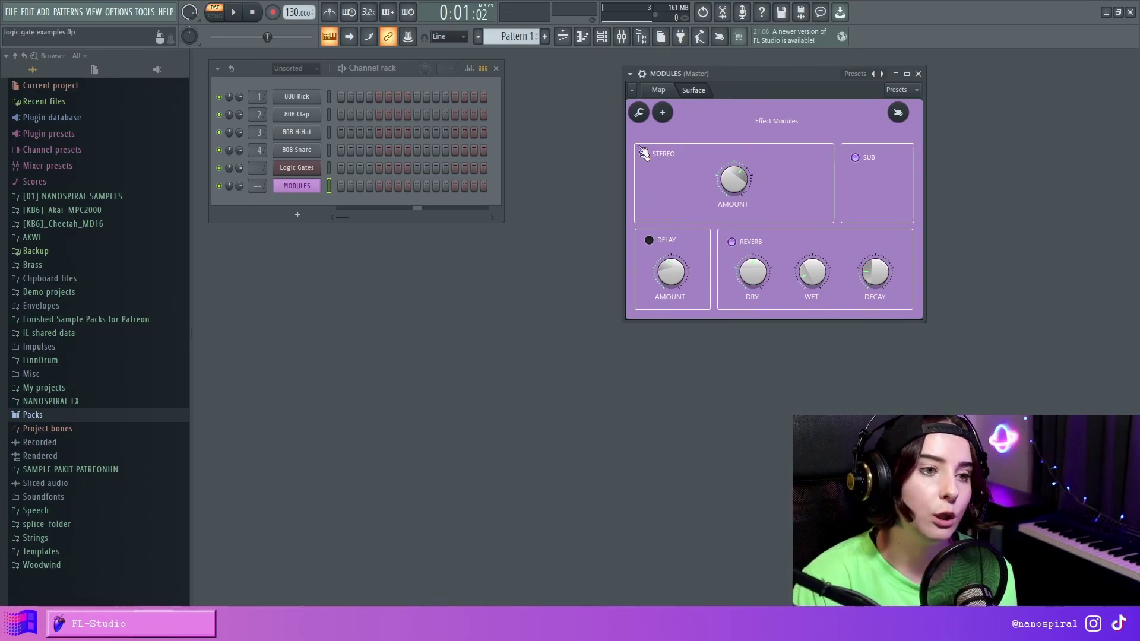
{"action": "left_click", "coordinate": [658, 90]}
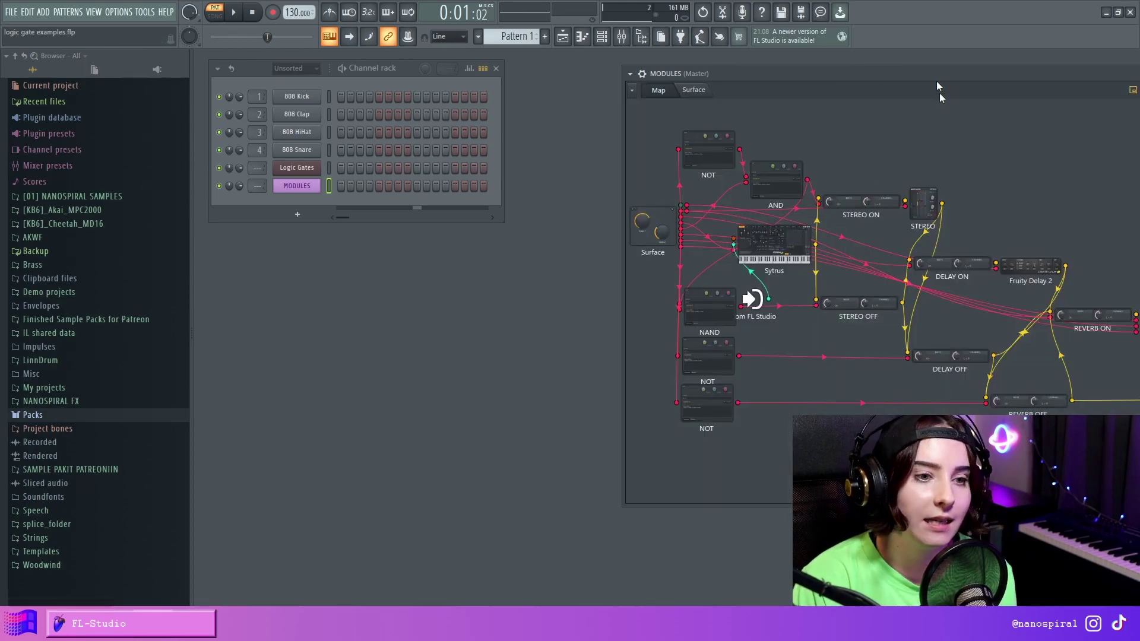
{"action": "left_click_drag", "start_coordinate": [936, 79], "coordinate": [756, 77]}
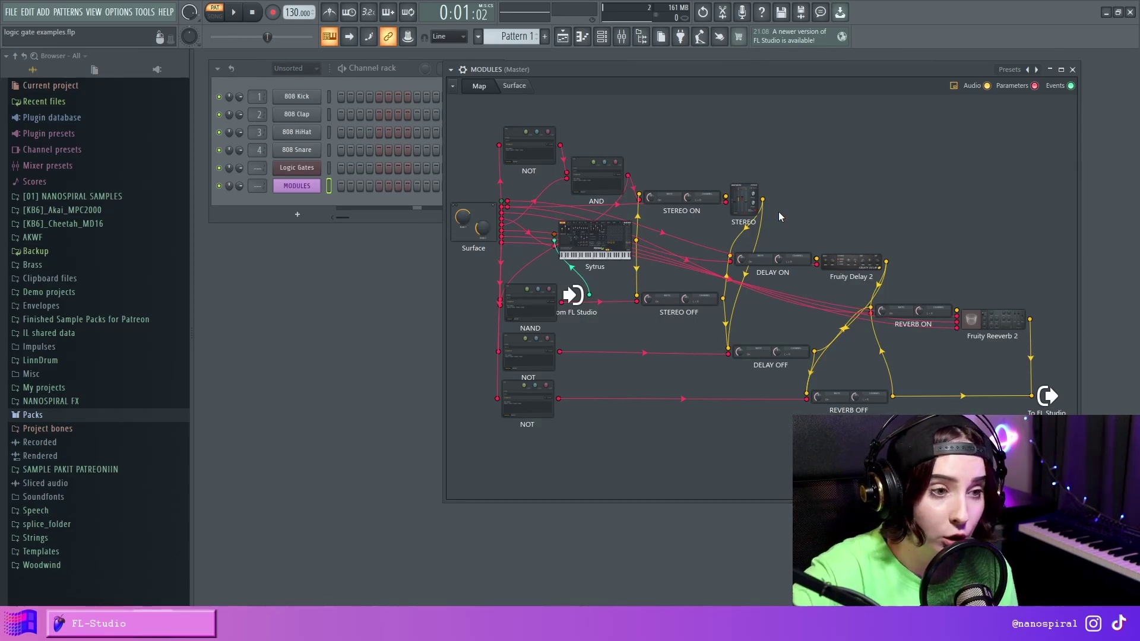
Check the mute controls of STEREO ON and STEREO OFF in the map against the surface's Stereo switch.
{"action": "left_click_drag", "start_coordinate": [683, 202], "coordinate": [682, 201]}
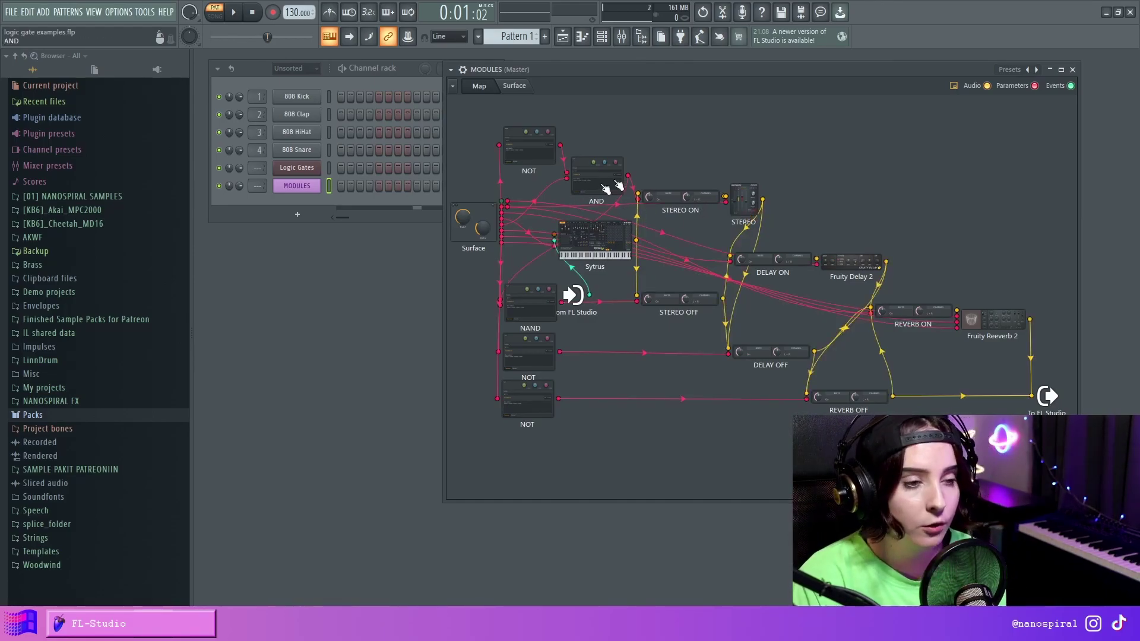
{"action": "left_click", "coordinate": [514, 86]}
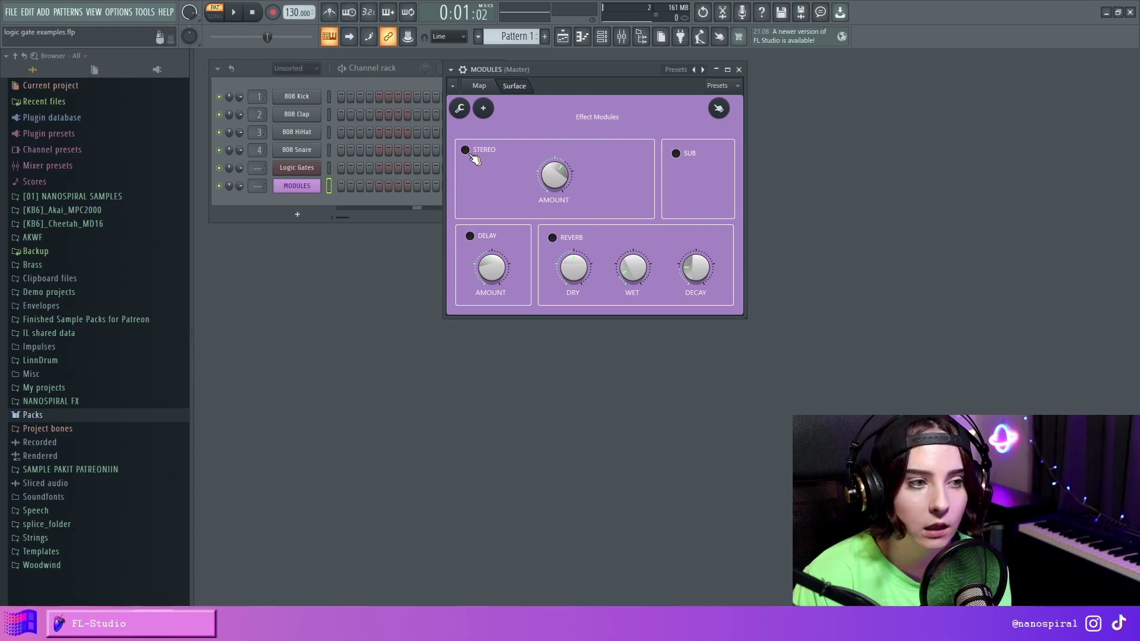
{"action": "left_click", "coordinate": [482, 87]}
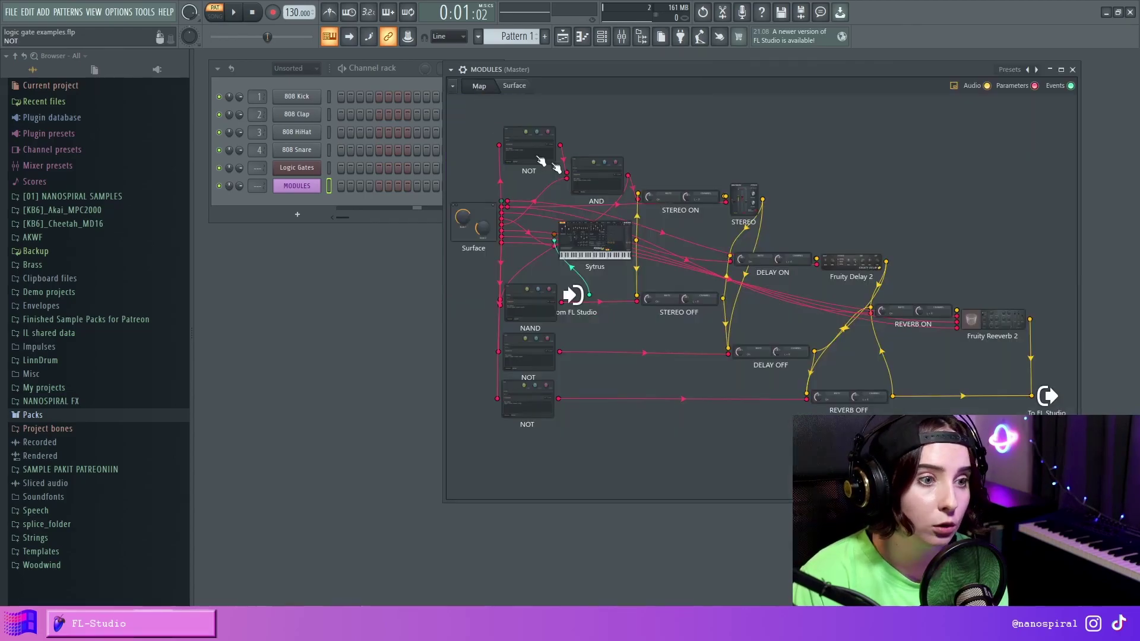
{"action": "left_click", "coordinate": [673, 203]}
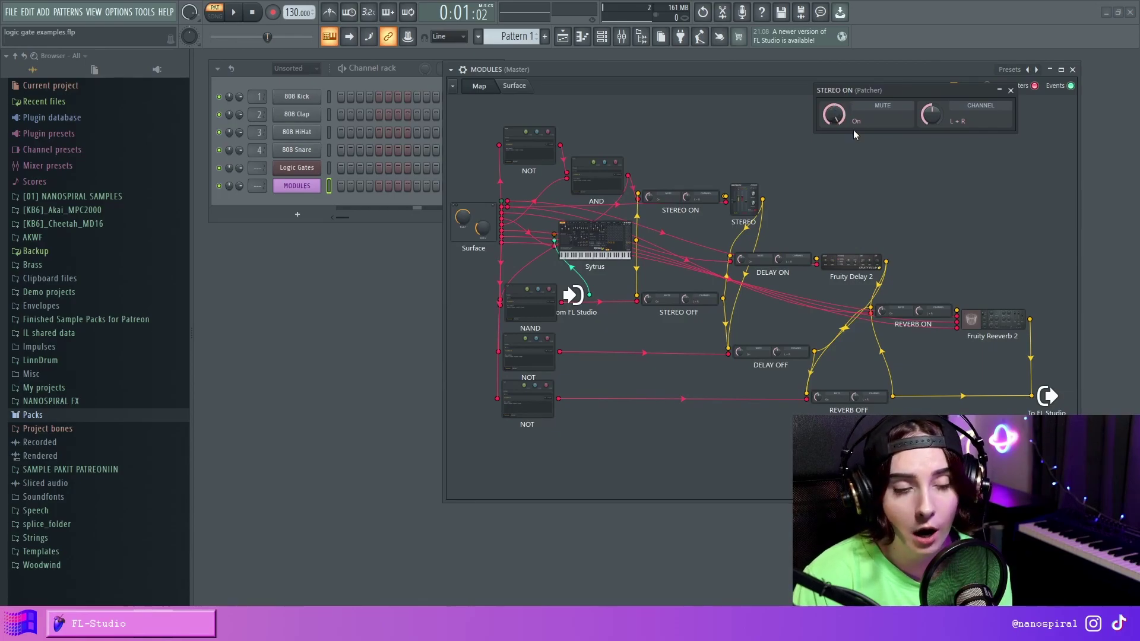
{"action": "left_click", "coordinate": [684, 313]}
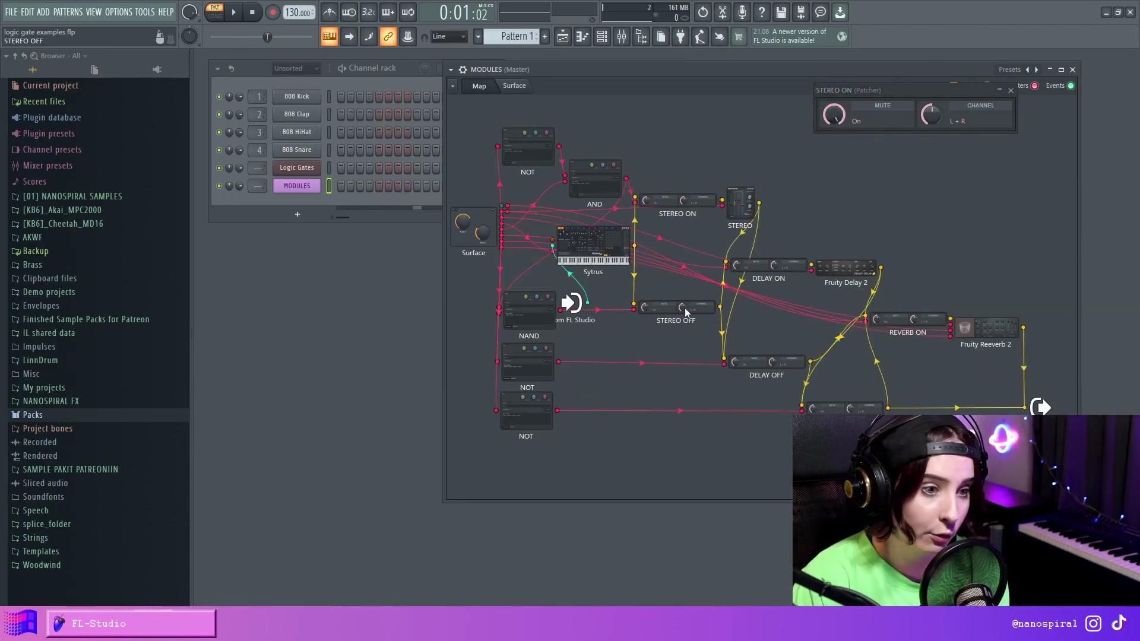
{"action": "left_click", "coordinate": [668, 206]}
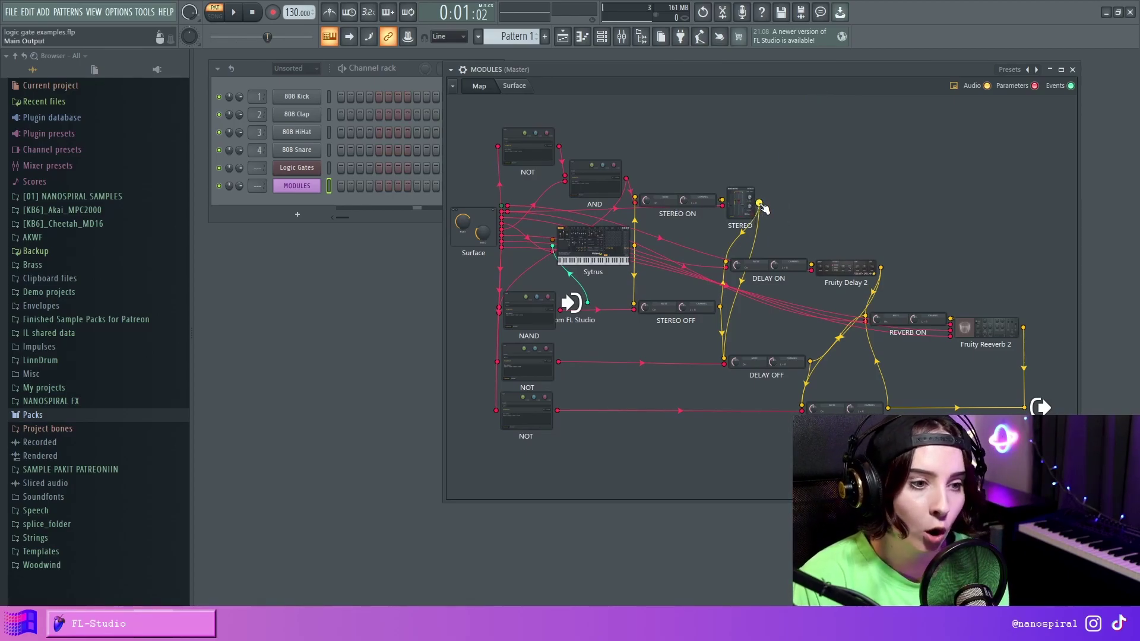
Shift the DELAY ON, DELAY OFF, REVERB ON and uppermost NOT devices slightly within the MODULES map.
{"action": "left_click_drag", "start_coordinate": [766, 265], "coordinate": [764, 261]}
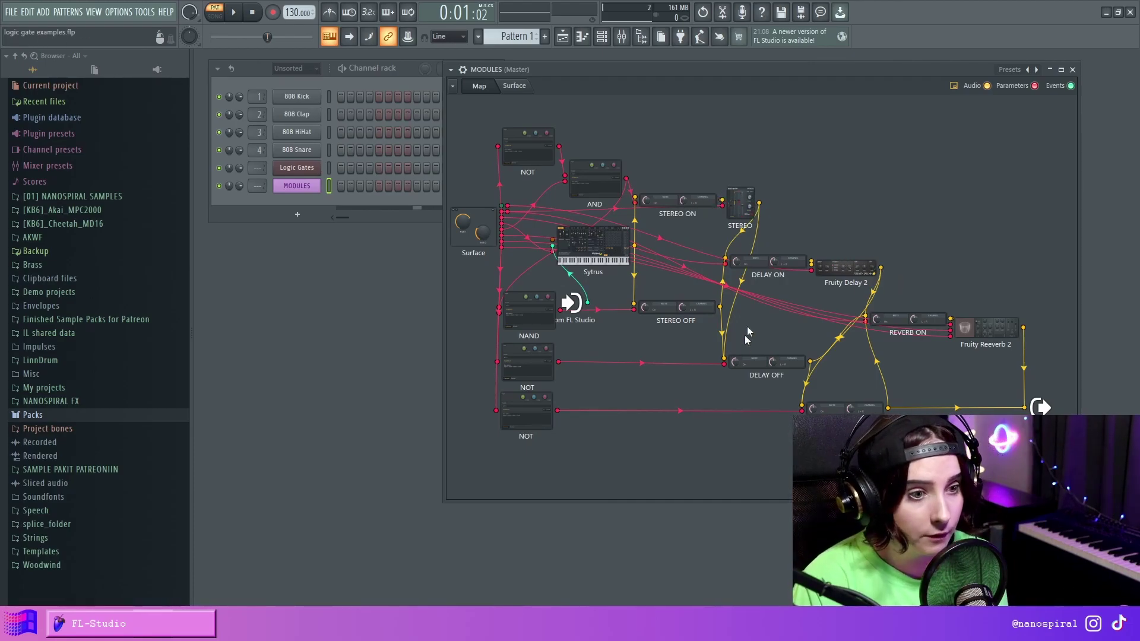
{"action": "left_click_drag", "start_coordinate": [766, 364], "coordinate": [759, 361]}
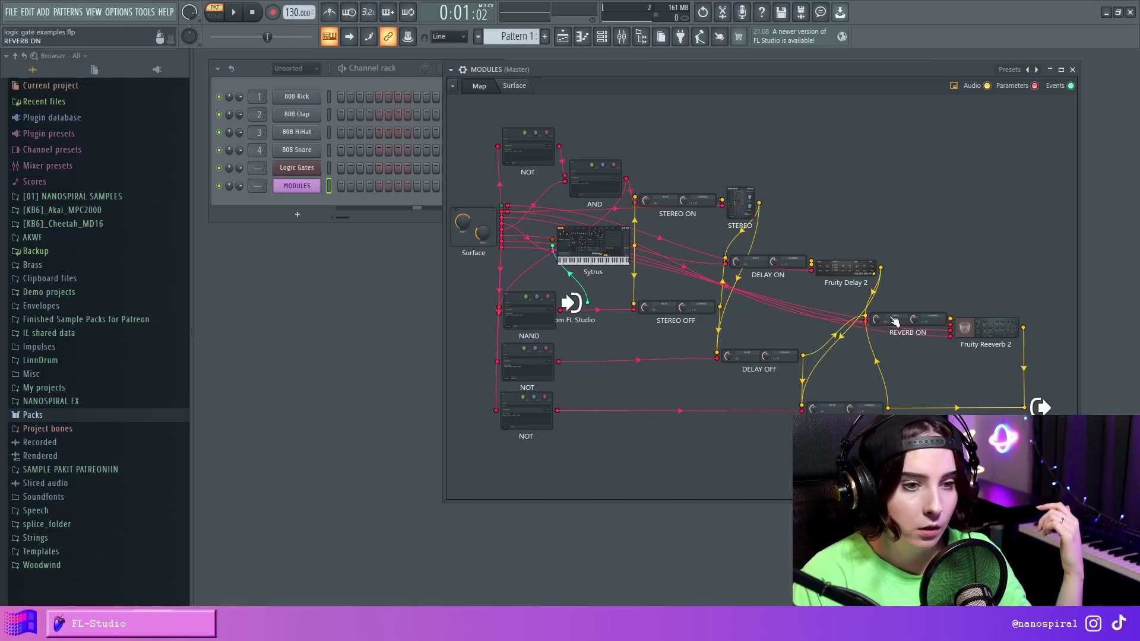
{"action": "left_click_drag", "start_coordinate": [895, 321], "coordinate": [919, 298]}
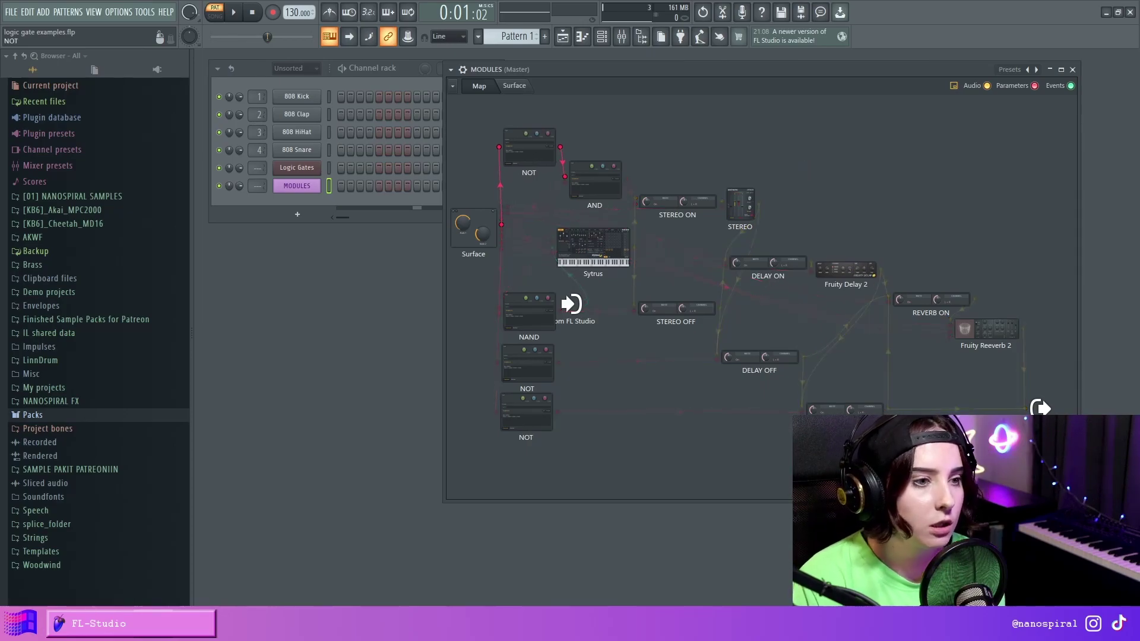
{"action": "left_click_drag", "start_coordinate": [528, 149], "coordinate": [533, 151]}
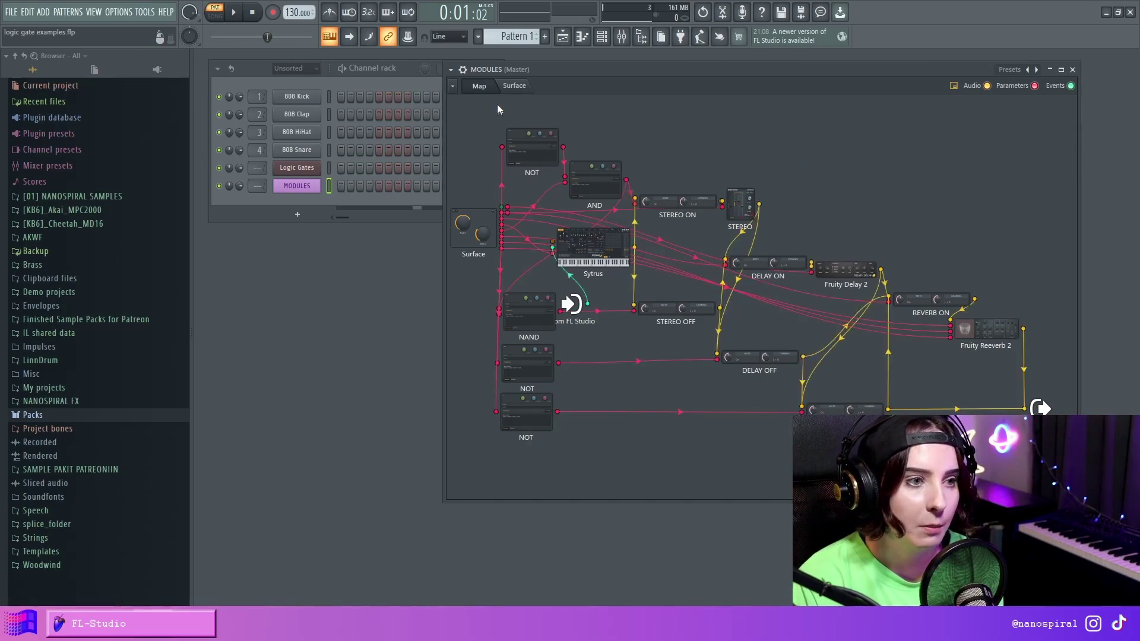
Turn on the Sub switch on the Effect Modules surface.
{"action": "left_click", "coordinate": [514, 86]}
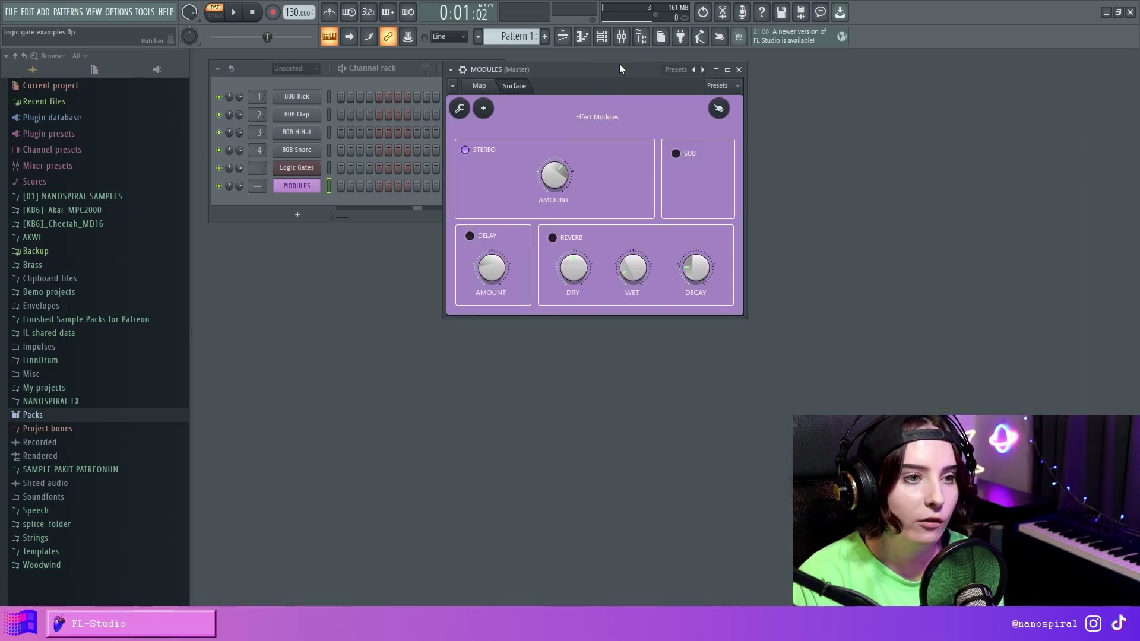
{"action": "left_click_drag", "start_coordinate": [619, 68], "coordinate": [746, 79]}
{"action": "left_click", "coordinate": [804, 164]}
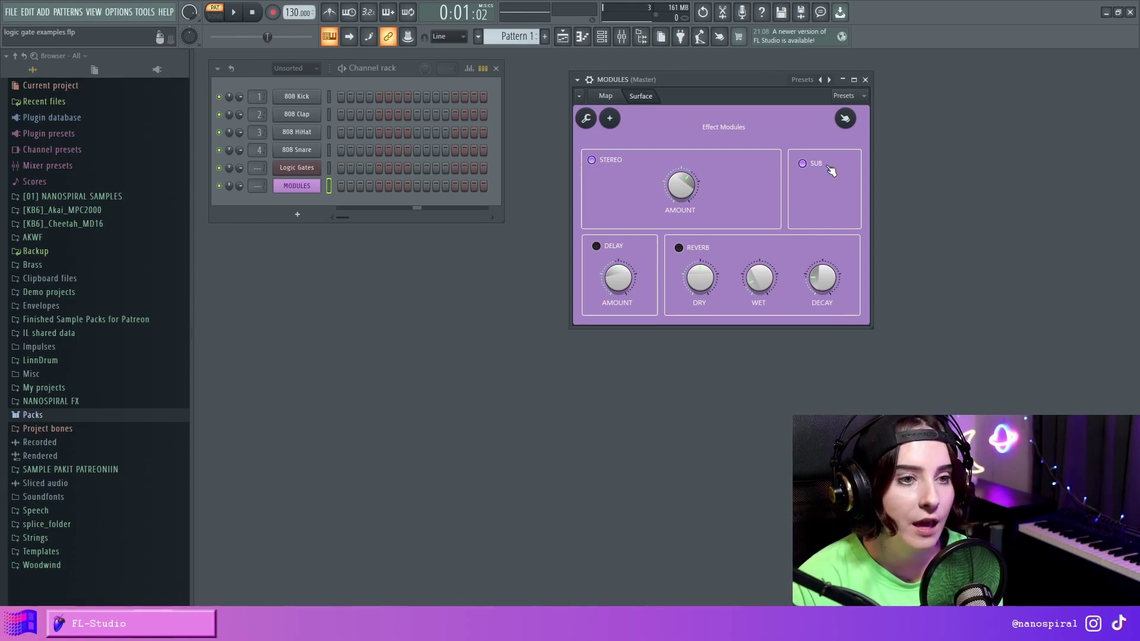
Inspect the input and formula of the NOT gate that feeds the AND gate.
{"action": "left_click", "coordinate": [606, 95]}
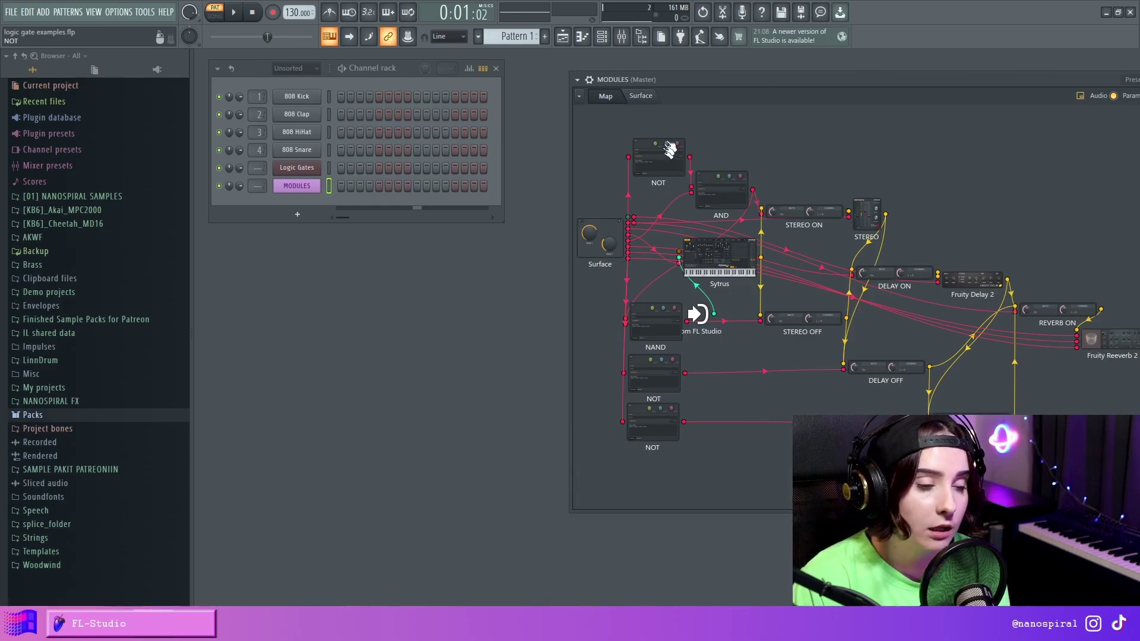
{"action": "left_click_drag", "start_coordinate": [650, 171], "coordinate": [653, 175]}
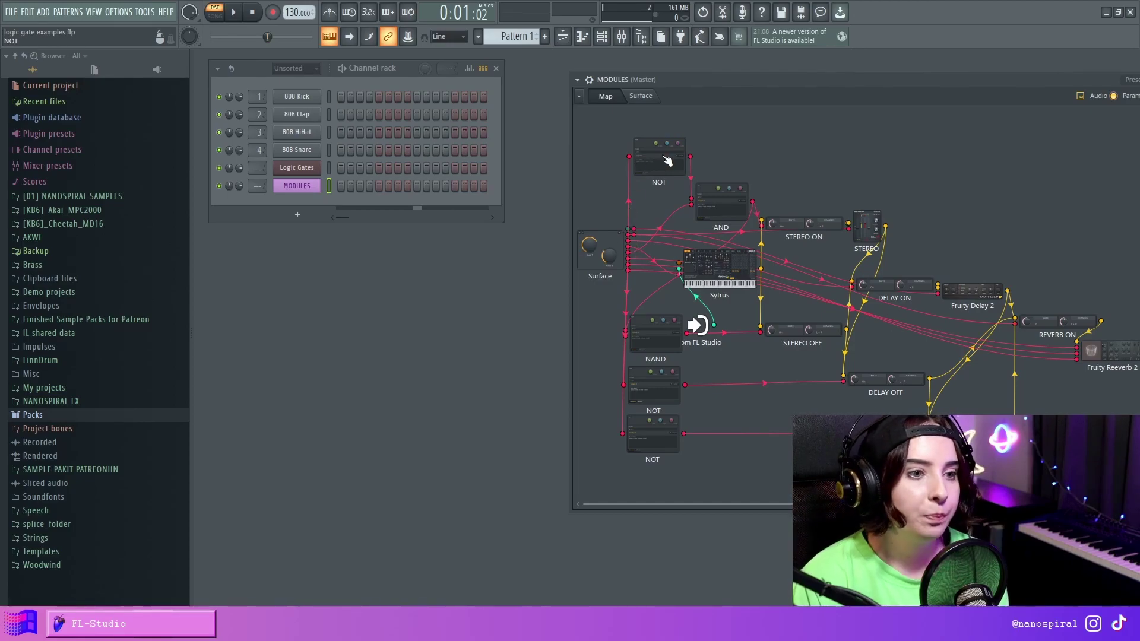
{"action": "left_click", "coordinate": [647, 155]}
{"action": "left_click_drag", "start_coordinate": [850, 118], "coordinate": [838, 119]}
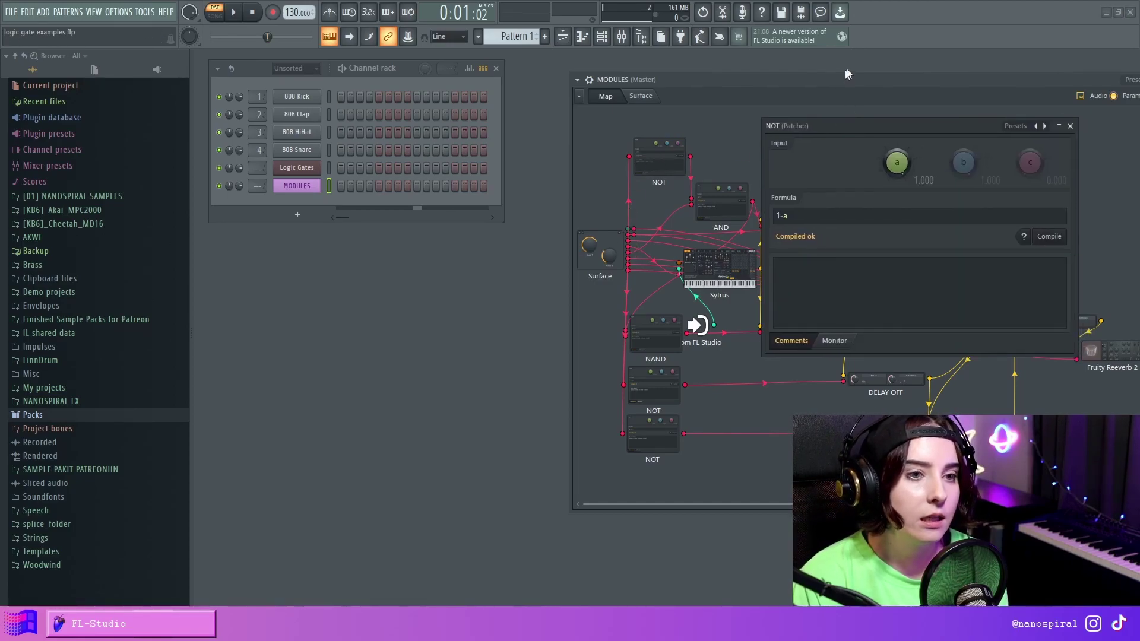
{"action": "left_click_drag", "start_coordinate": [843, 78], "coordinate": [735, 67]}
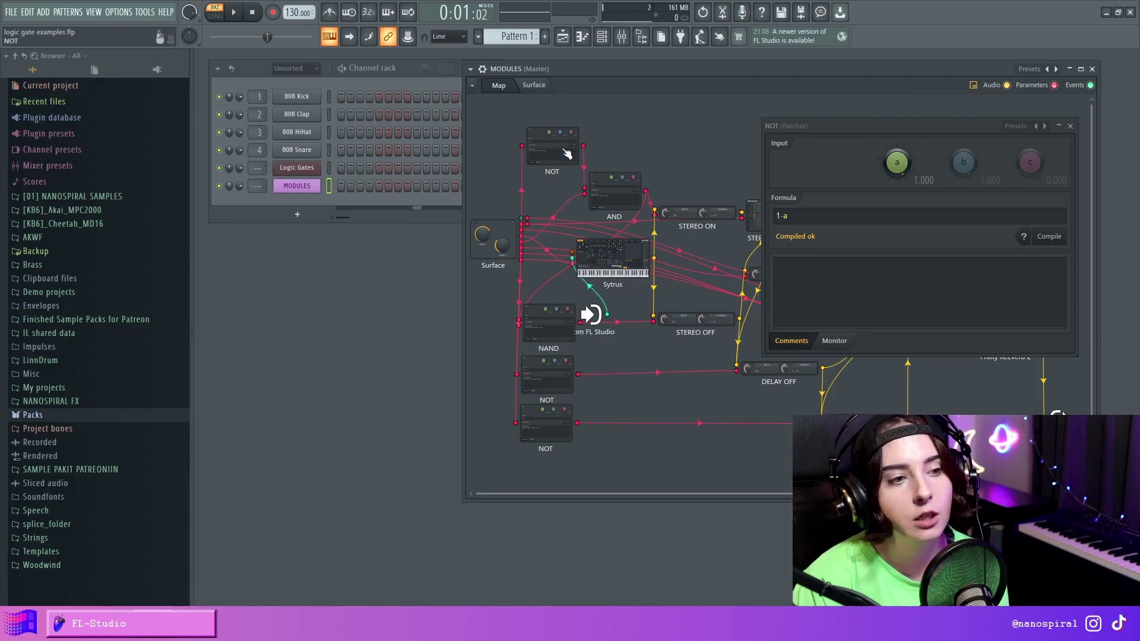
Inspect the AND gate's connections, inputs and formula in the MODULES map.
{"action": "left_click", "coordinate": [622, 194]}
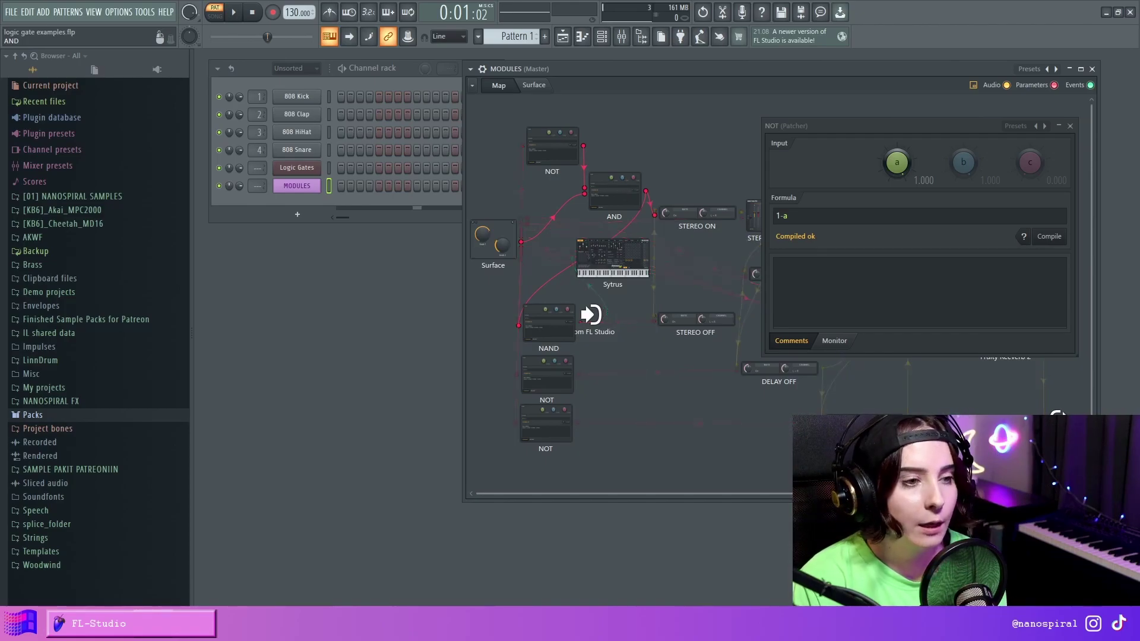
{"action": "left_click", "coordinate": [613, 202]}
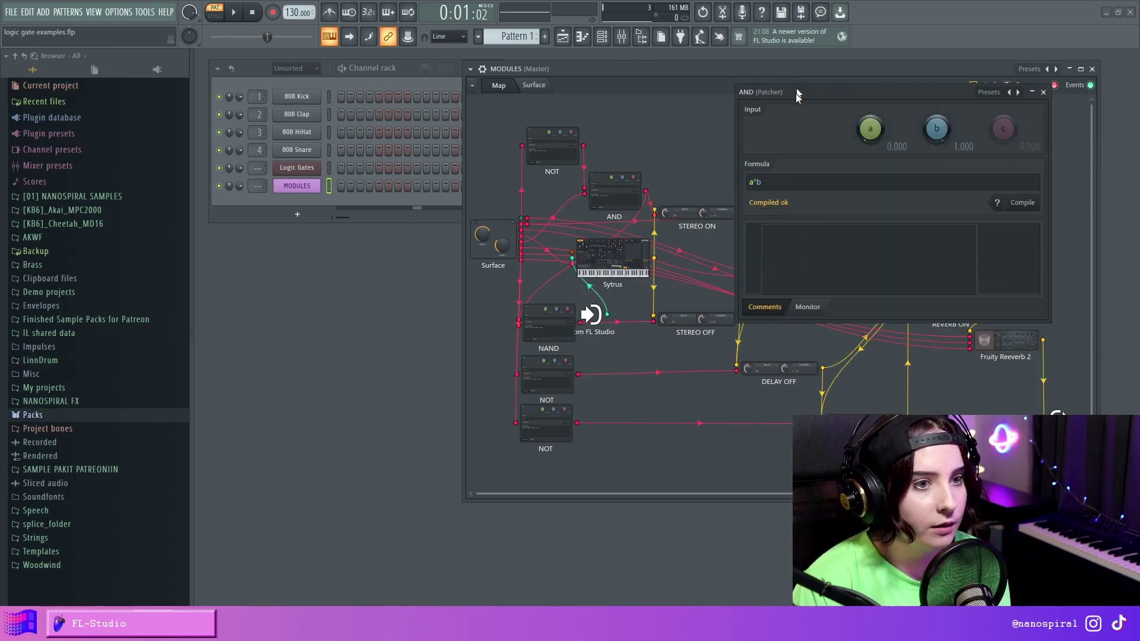
{"action": "left_click_drag", "start_coordinate": [796, 94], "coordinate": [806, 92]}
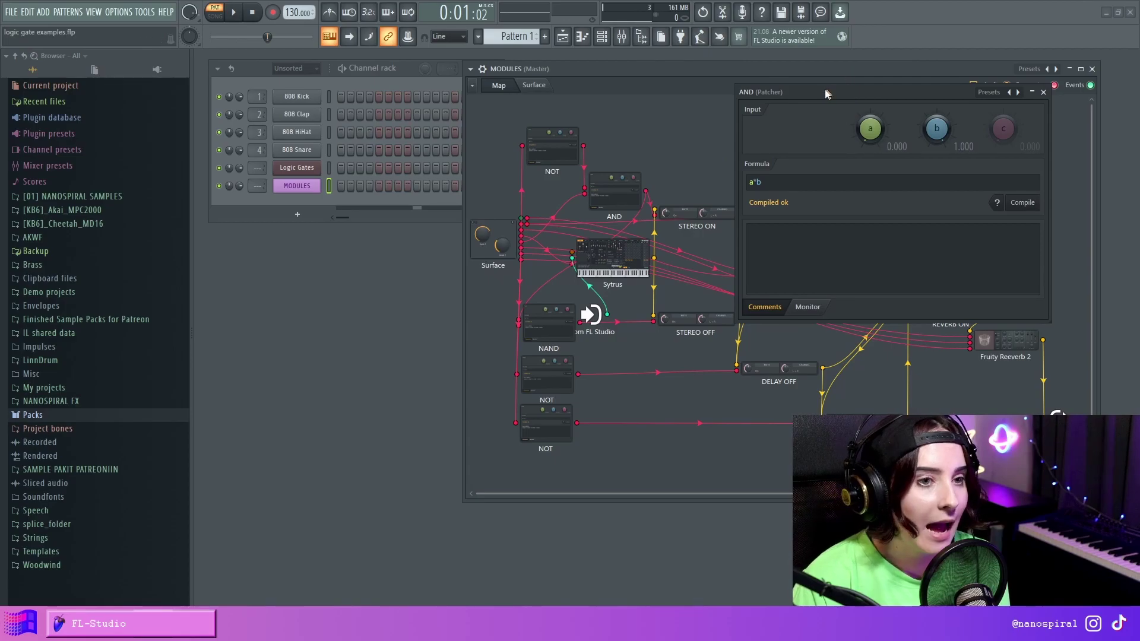
{"action": "left_click_drag", "start_coordinate": [825, 89], "coordinate": [792, 86]}
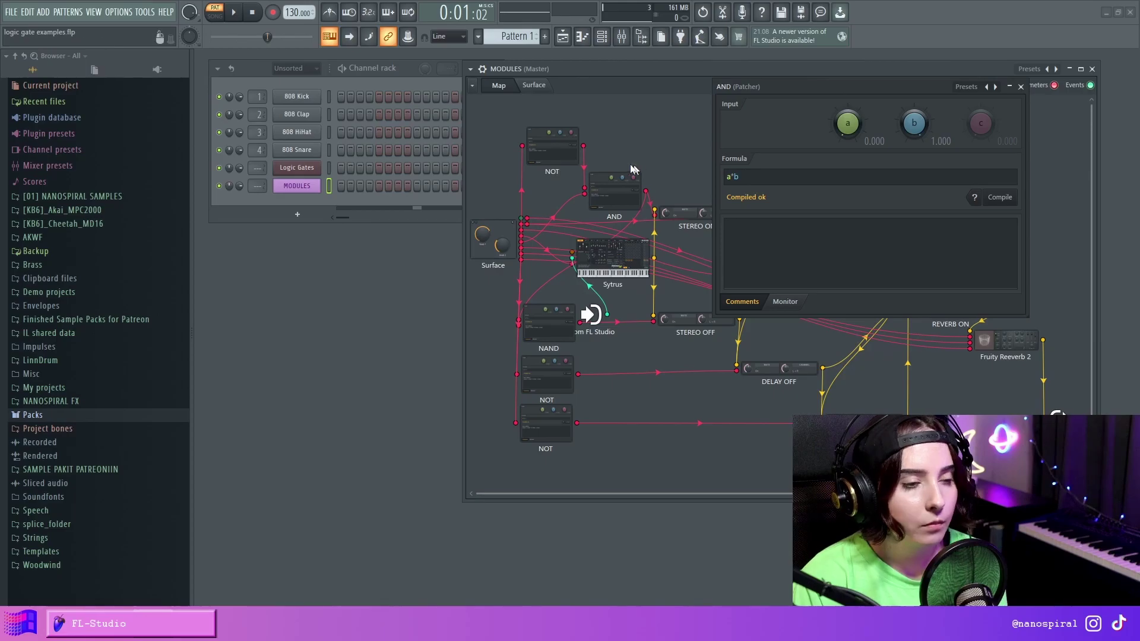
Compare the surface's Stereo and Sub switches with the AND gate's a and b inputs and its formula.
{"action": "left_click", "coordinate": [534, 85]}
{"action": "left_click", "coordinate": [1021, 87]}
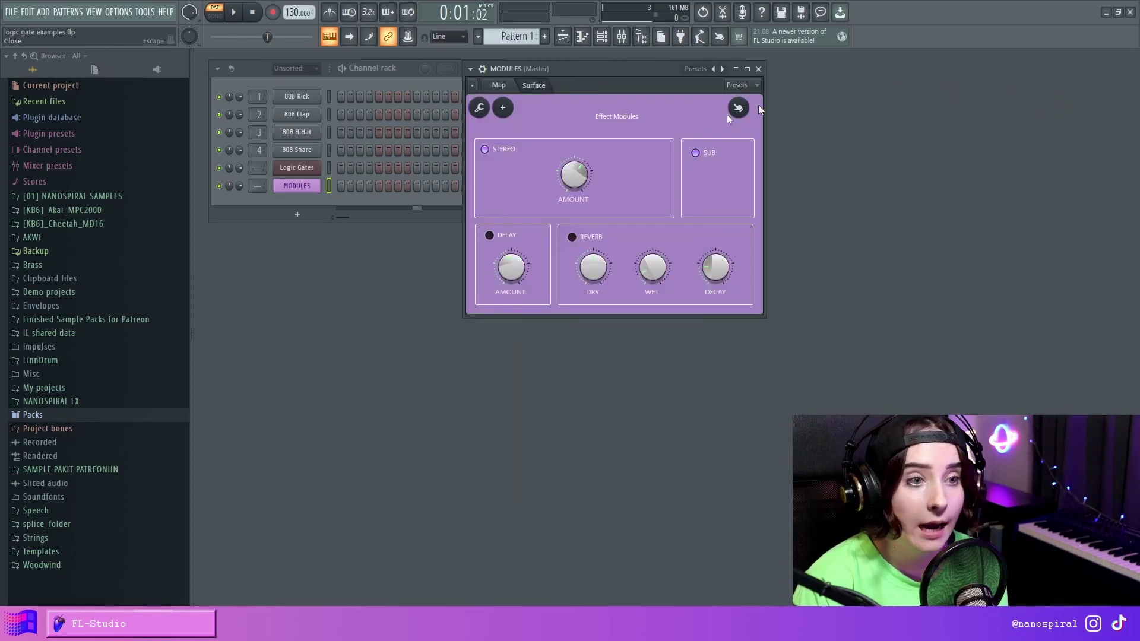
{"action": "left_click", "coordinate": [501, 86]}
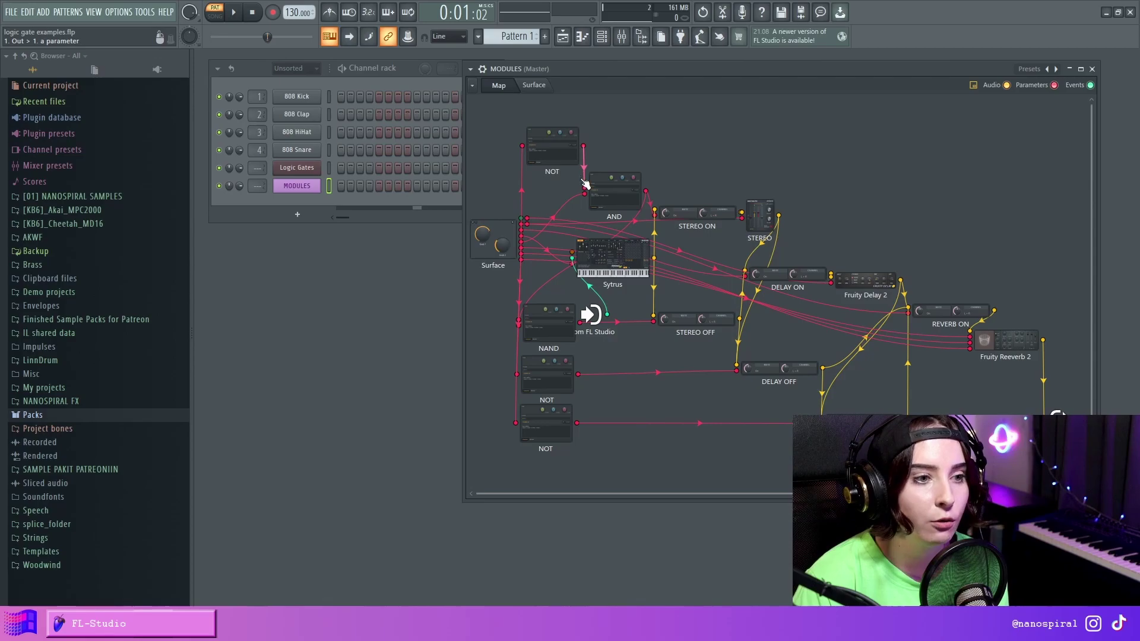
{"action": "left_click", "coordinate": [605, 204]}
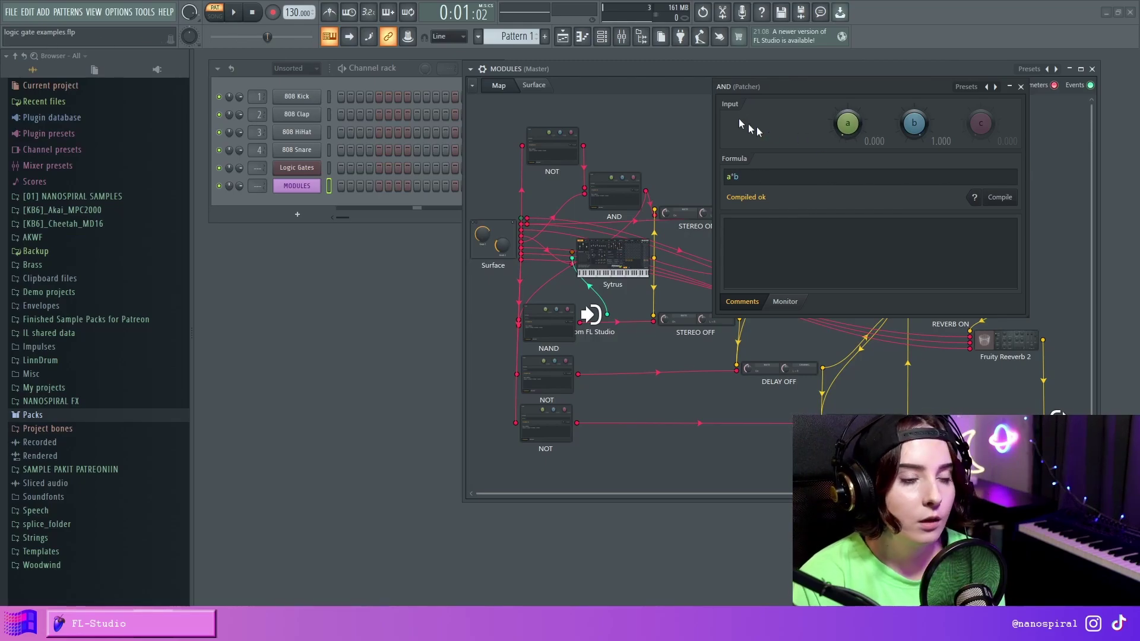
{"action": "left_click_drag", "start_coordinate": [778, 86], "coordinate": [772, 85]}
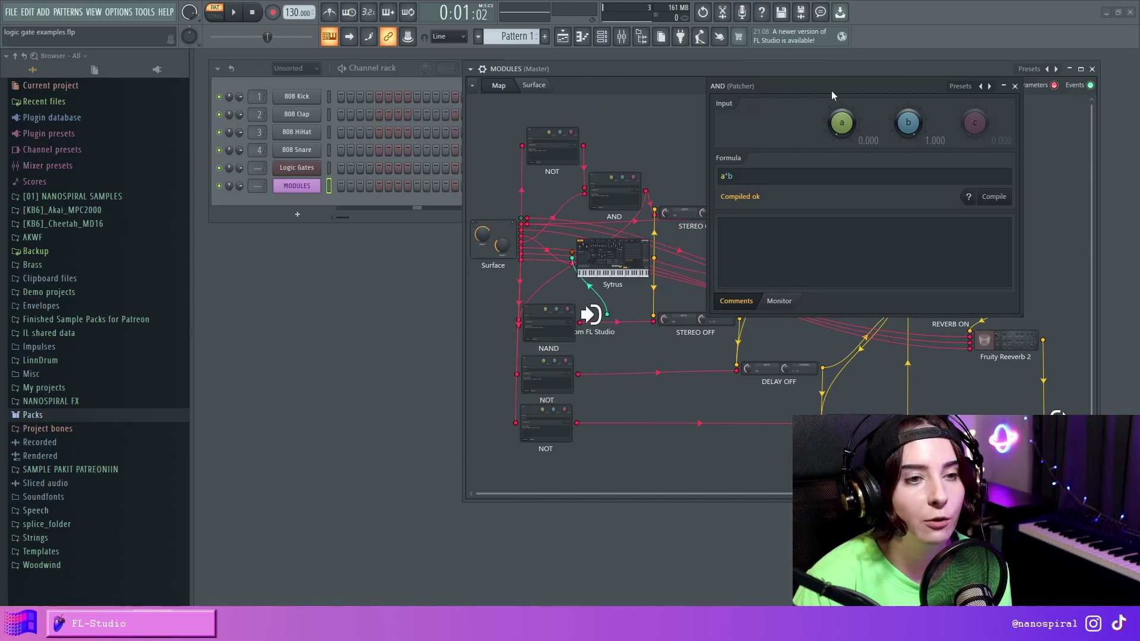
{"action": "left_click_drag", "start_coordinate": [832, 90], "coordinate": [929, 98]}
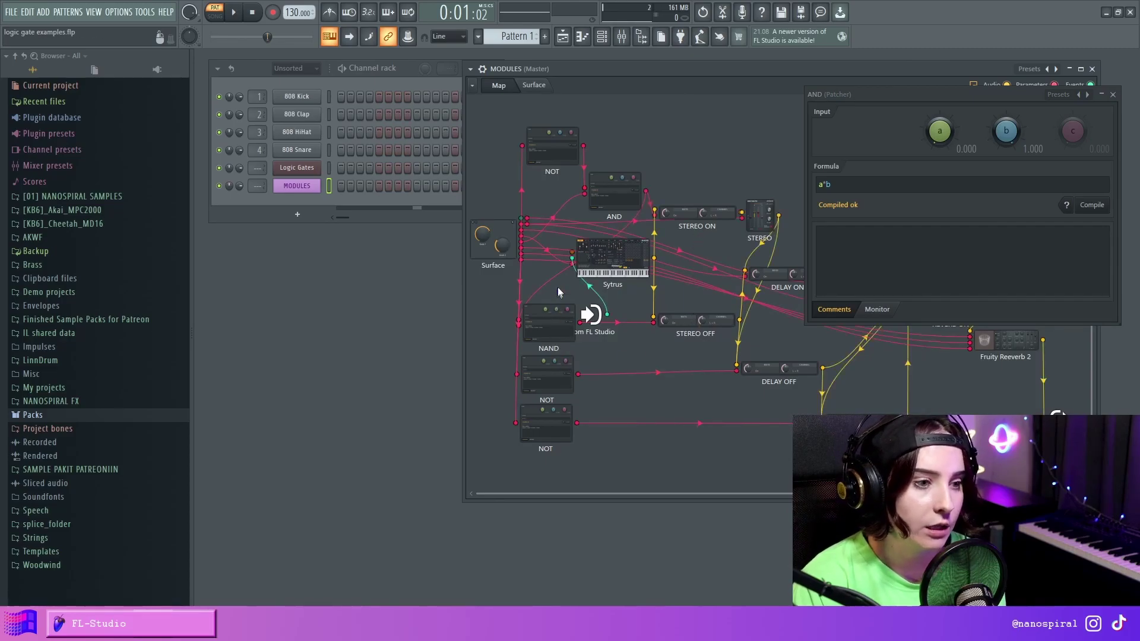
Inspect the NAND gate's inputs and formula and its connection to STEREO OFF.
{"action": "left_click_drag", "start_coordinate": [571, 336], "coordinate": [568, 335]}
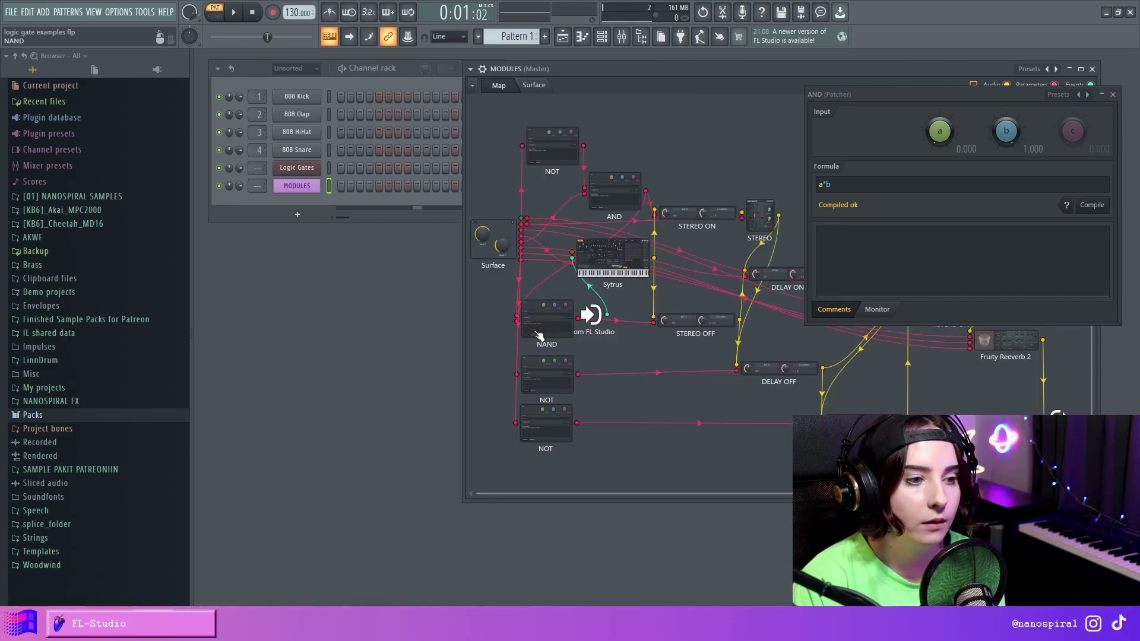
{"action": "left_click", "coordinate": [555, 336]}
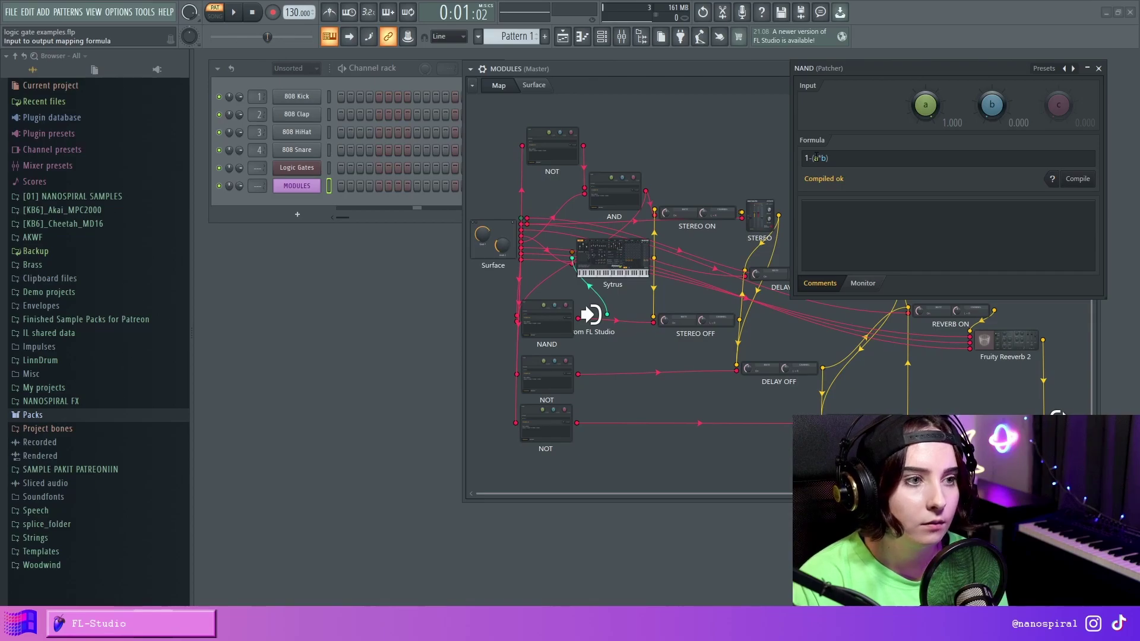
{"action": "left_click", "coordinate": [549, 324]}
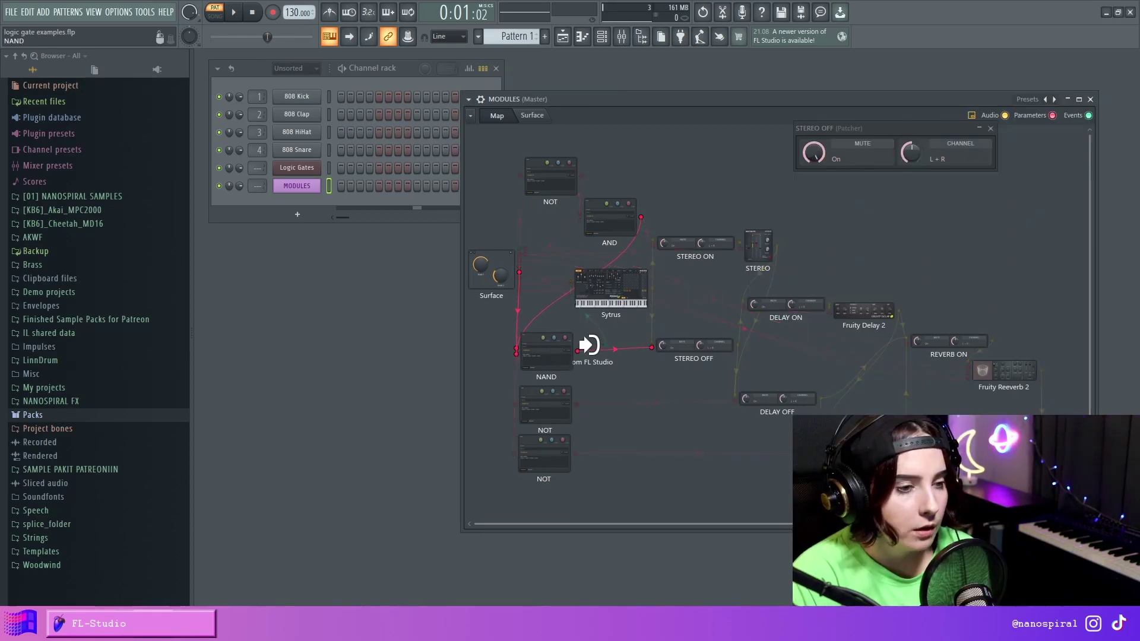
Add a Fruity formula controller below the NOT gates in the MODULES map and activate its parameter input and output.
{"action": "scroll", "coordinate": [551, 352], "scroll_direction": "down", "scroll_amount": 1}
{"action": "right_click", "coordinate": [527, 453]}
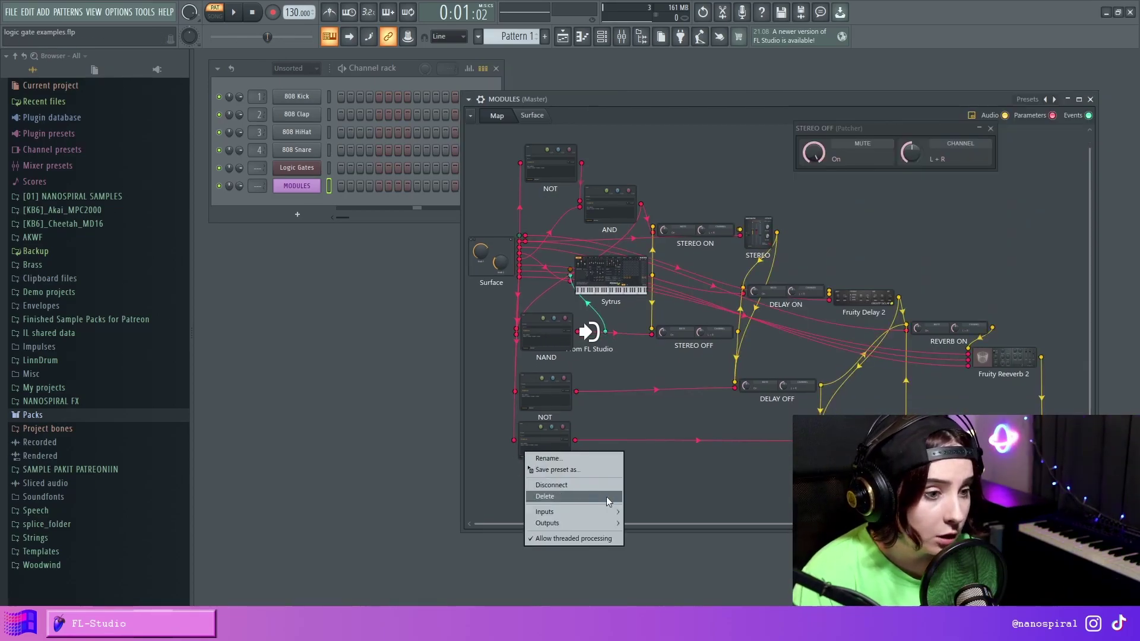
{"action": "left_click", "coordinate": [647, 494]}
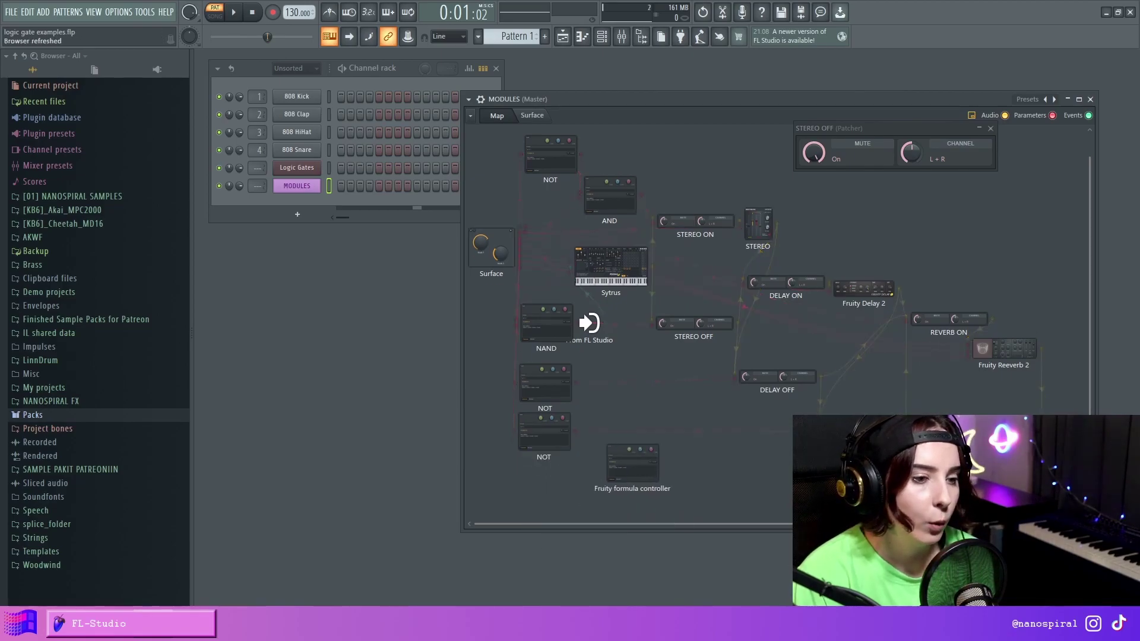
{"action": "right_click", "coordinate": [636, 467]}
{"action": "mouse_move", "coordinate": [692, 527]}
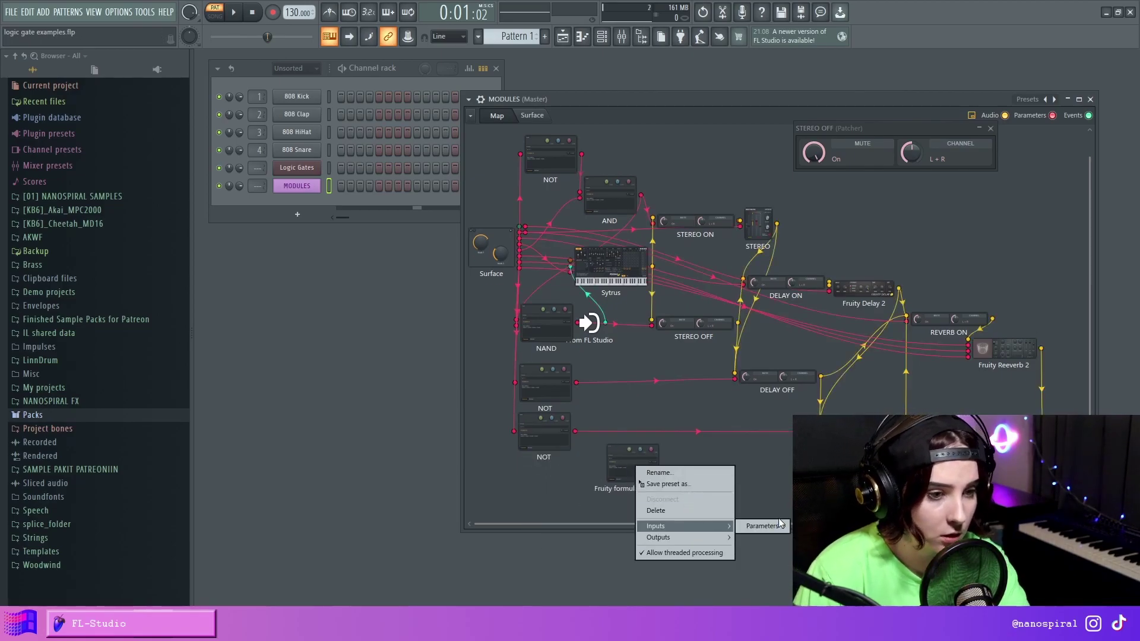
{"action": "left_click", "coordinate": [772, 527]}
Replace the NAND gate with the new formula controller named NOT, fed by the AND gate and connected to STEREO OFF.
{"action": "right_click", "coordinate": [546, 327]}
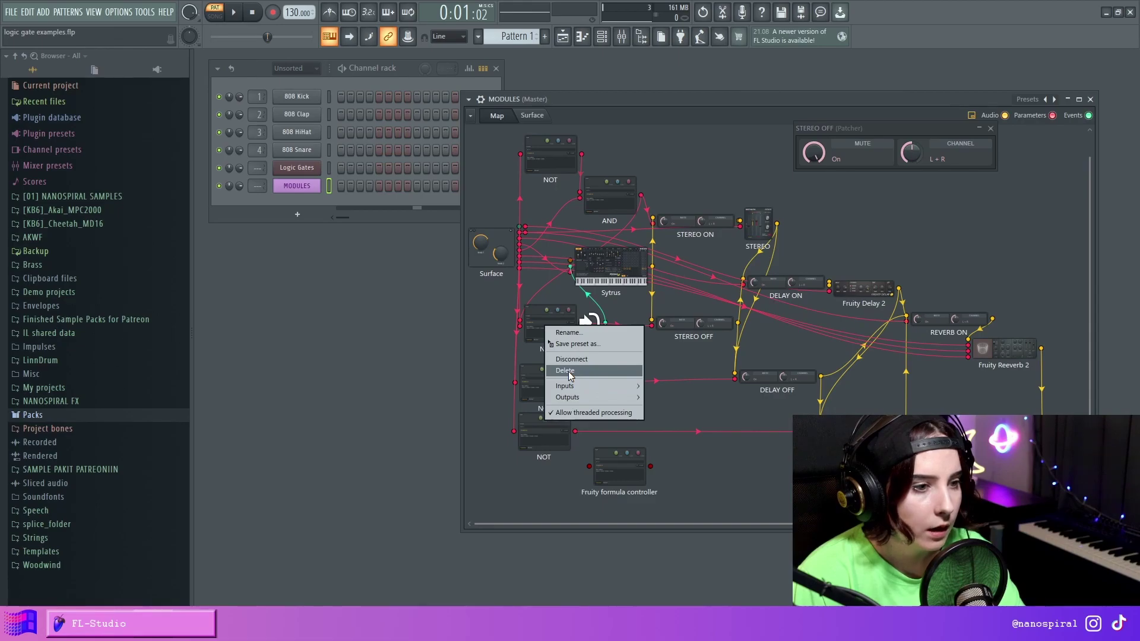
{"action": "left_click", "coordinate": [569, 371]}
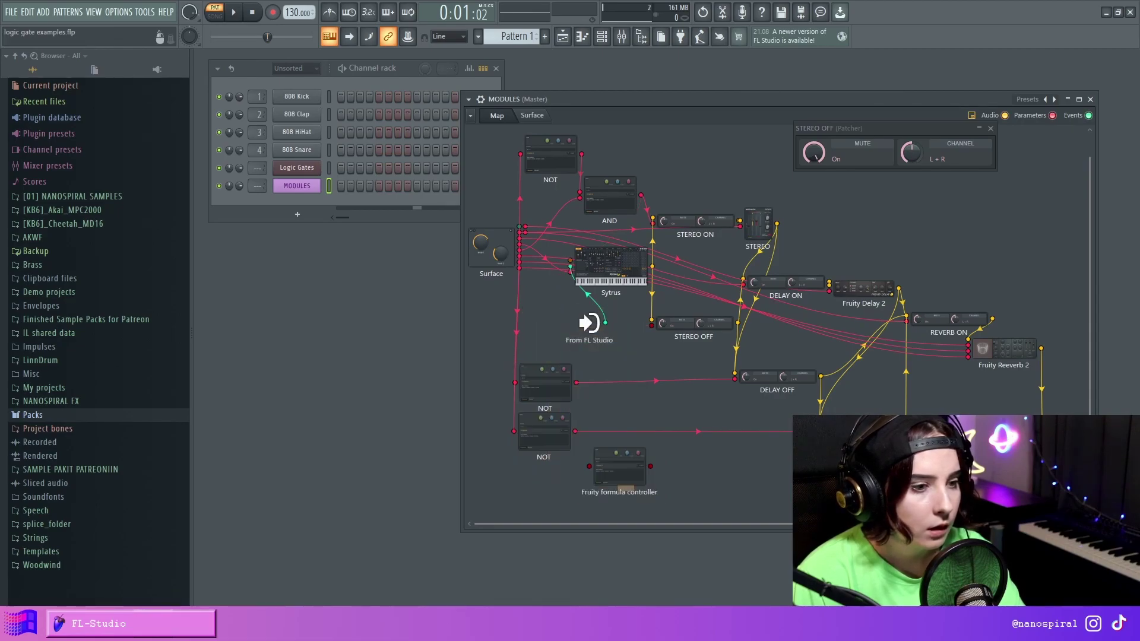
{"action": "left_click_drag", "start_coordinate": [668, 470], "coordinate": [595, 343]}
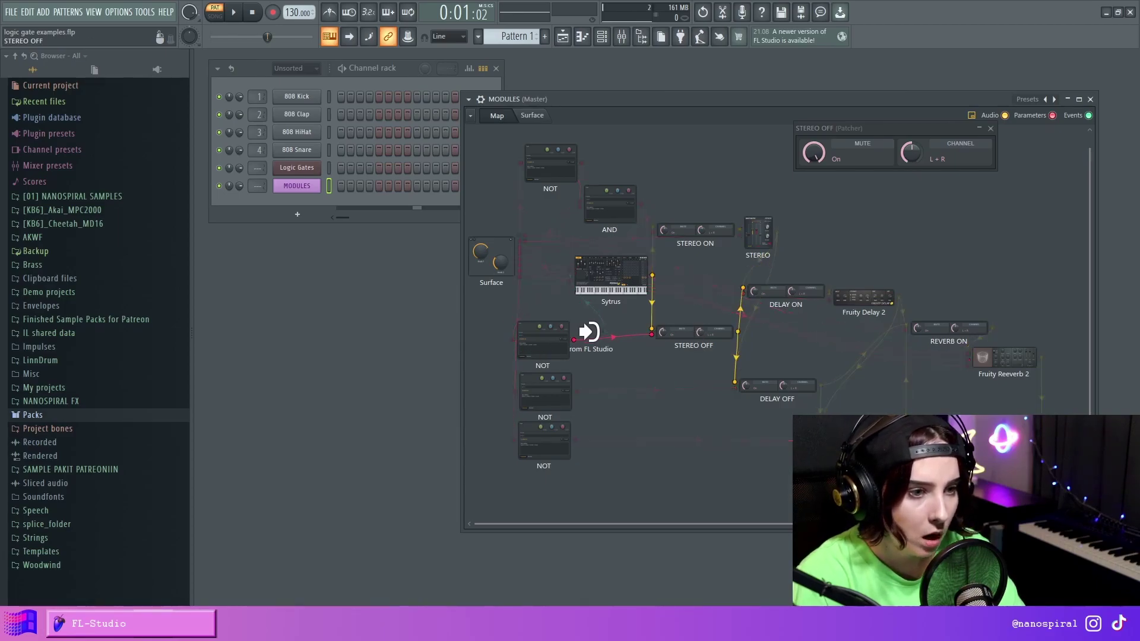
{"action": "left_click_drag", "start_coordinate": [573, 340], "coordinate": [652, 336]}
Reposition and enlarge the MODULES map window to show the whole patch, and close the STEREO OFF window.
{"action": "left_click", "coordinate": [532, 115]}
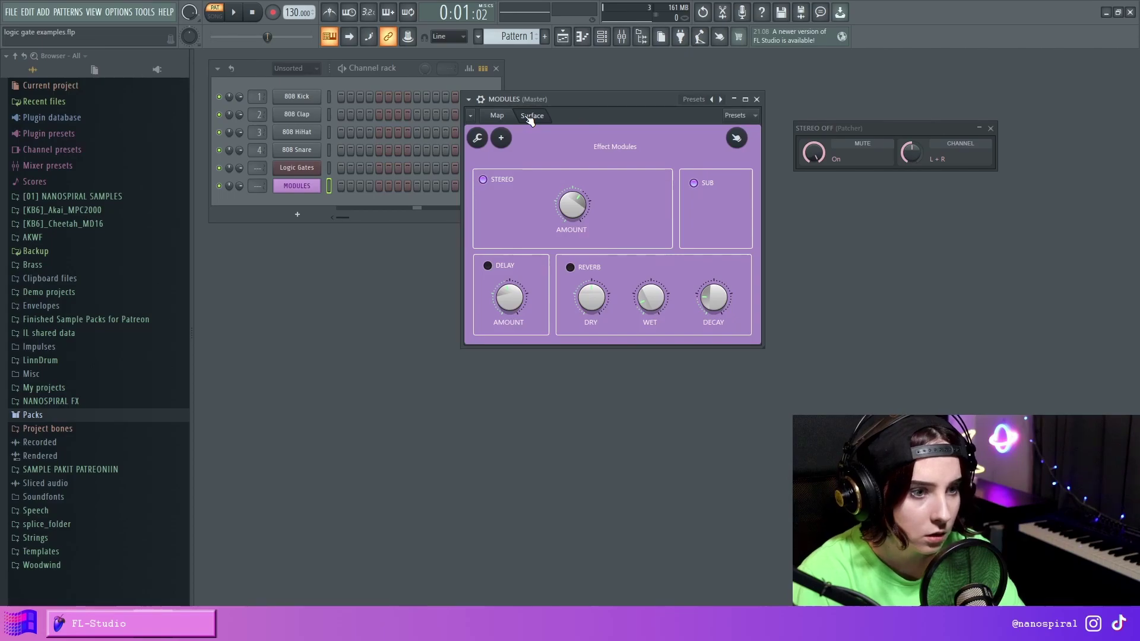
{"action": "left_click", "coordinate": [546, 107]}
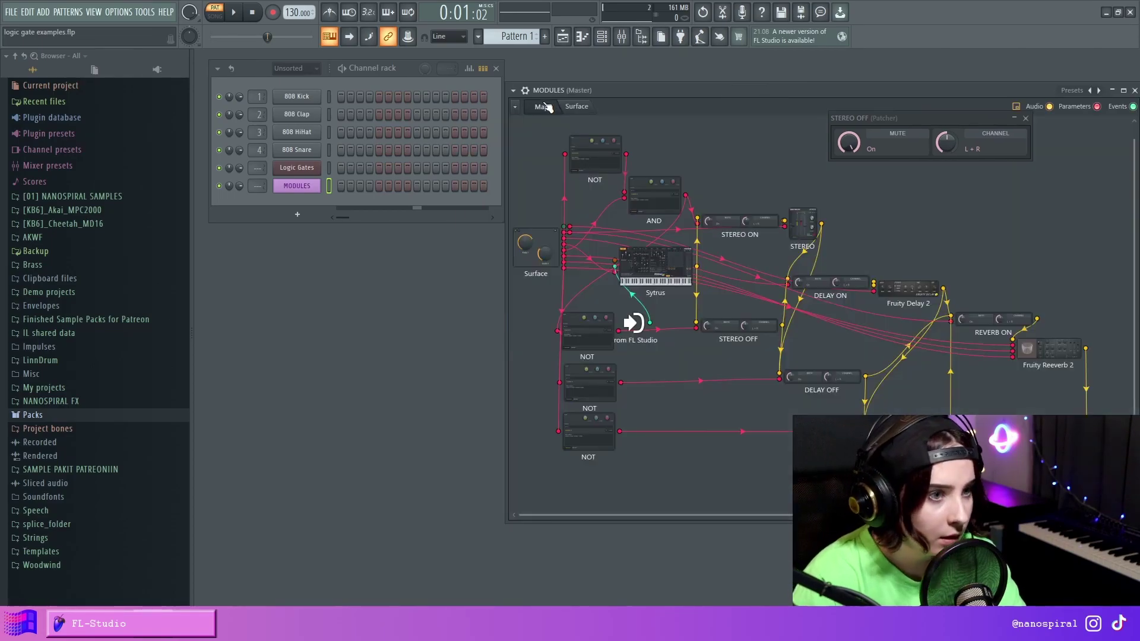
{"action": "left_click_drag", "start_coordinate": [802, 90], "coordinate": [724, 63]}
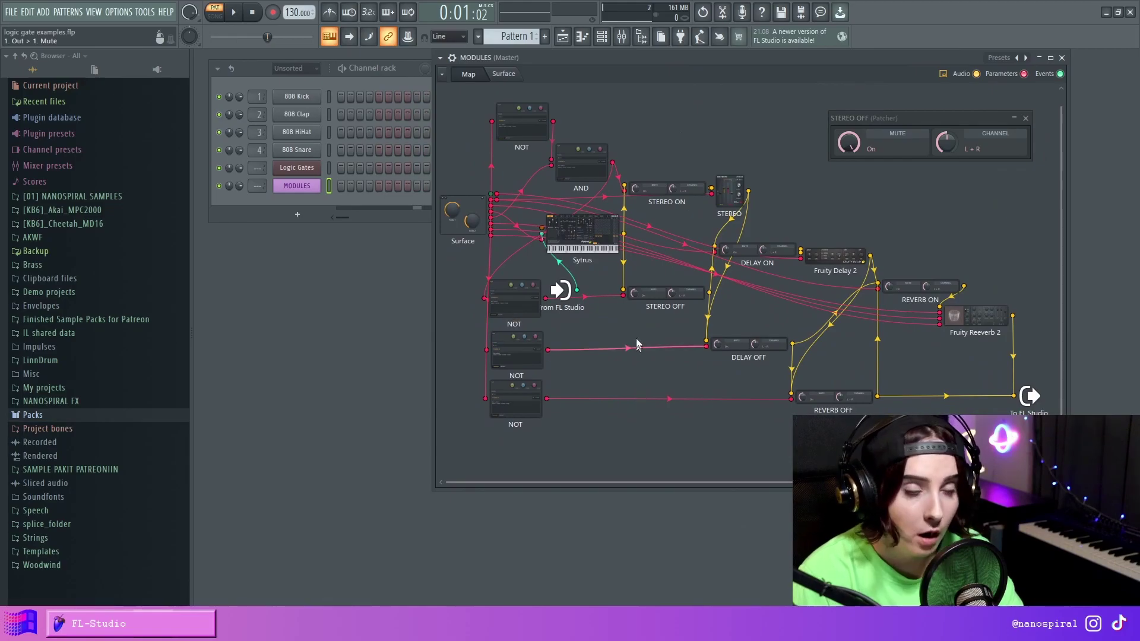
{"action": "left_click_drag", "start_coordinate": [1066, 490], "coordinate": [1091, 505]}
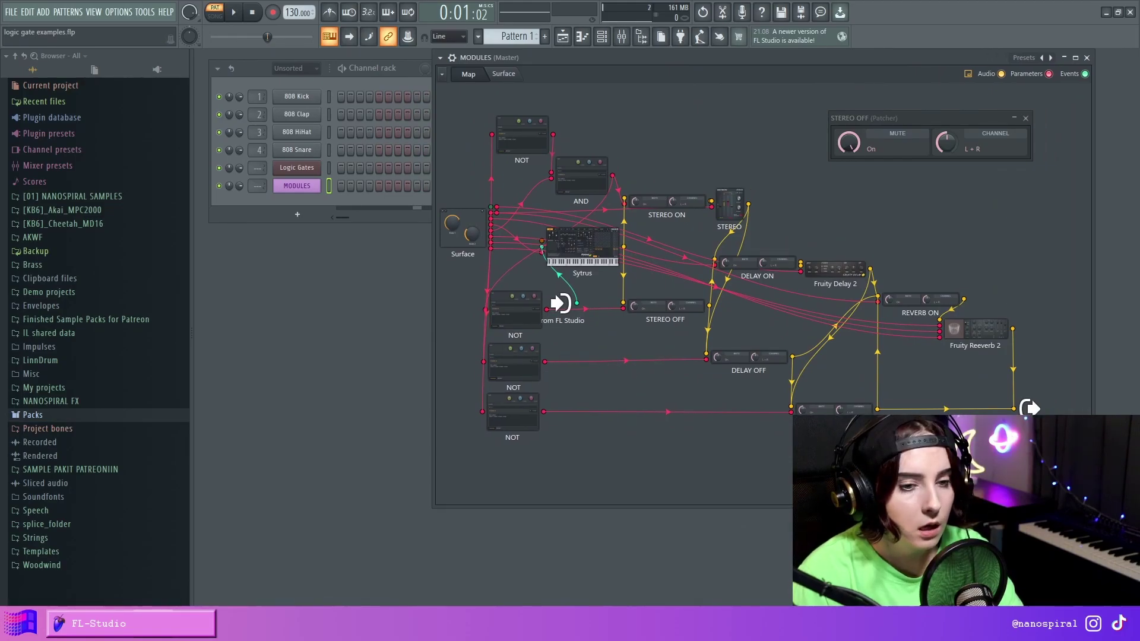
{"action": "left_click", "coordinate": [1026, 118]}
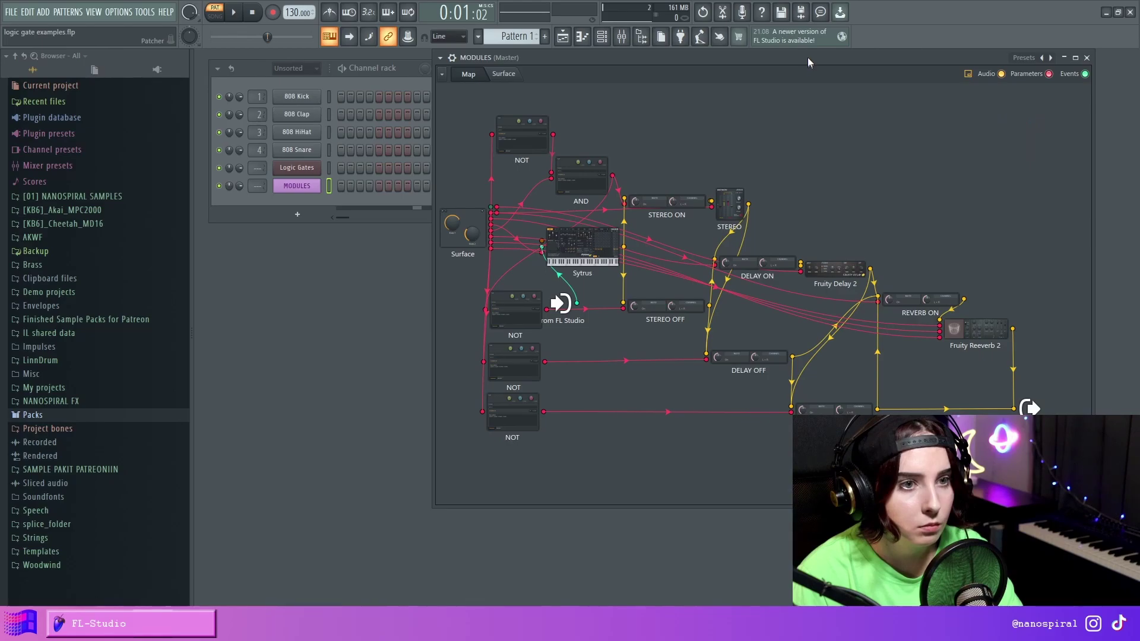
{"action": "left_click_drag", "start_coordinate": [808, 57], "coordinate": [758, 65]}
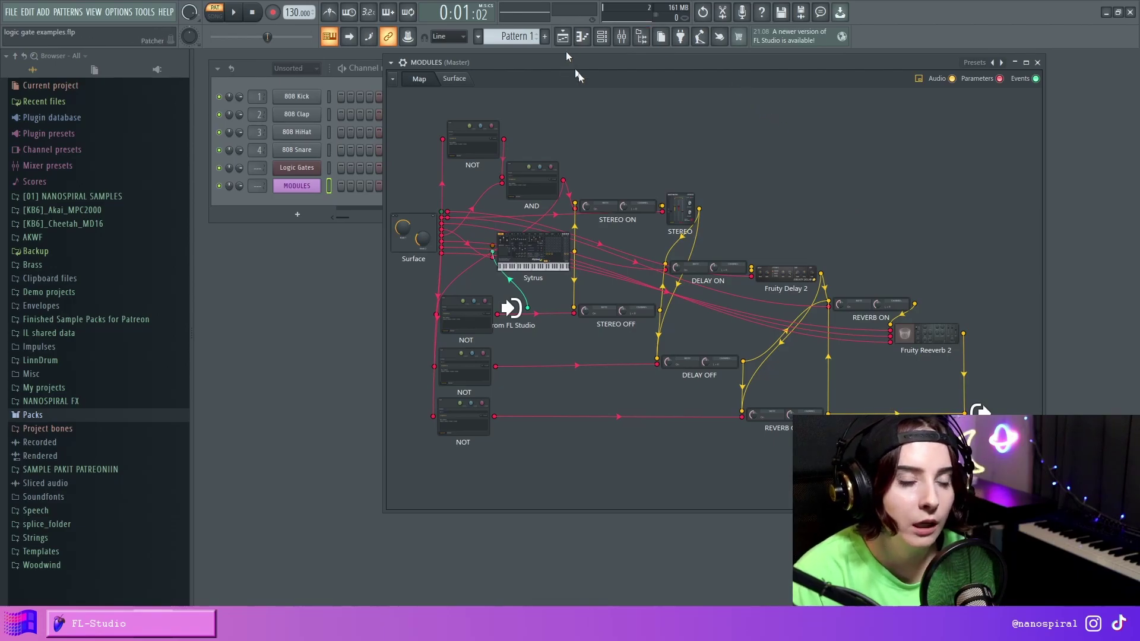
Show the Effect Modules surface and move its window clear of the Channel rack.
{"action": "left_click_drag", "start_coordinate": [651, 63], "coordinate": [656, 76]}
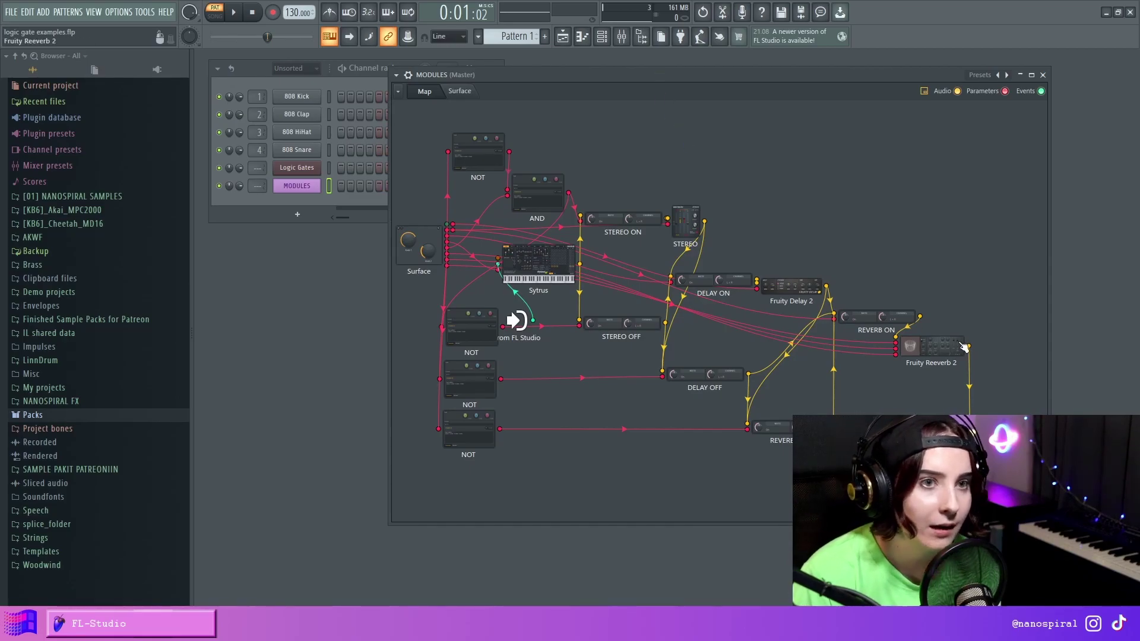
{"action": "left_click", "coordinate": [459, 91]}
{"action": "left_click_drag", "start_coordinate": [561, 77], "coordinate": [743, 94]}
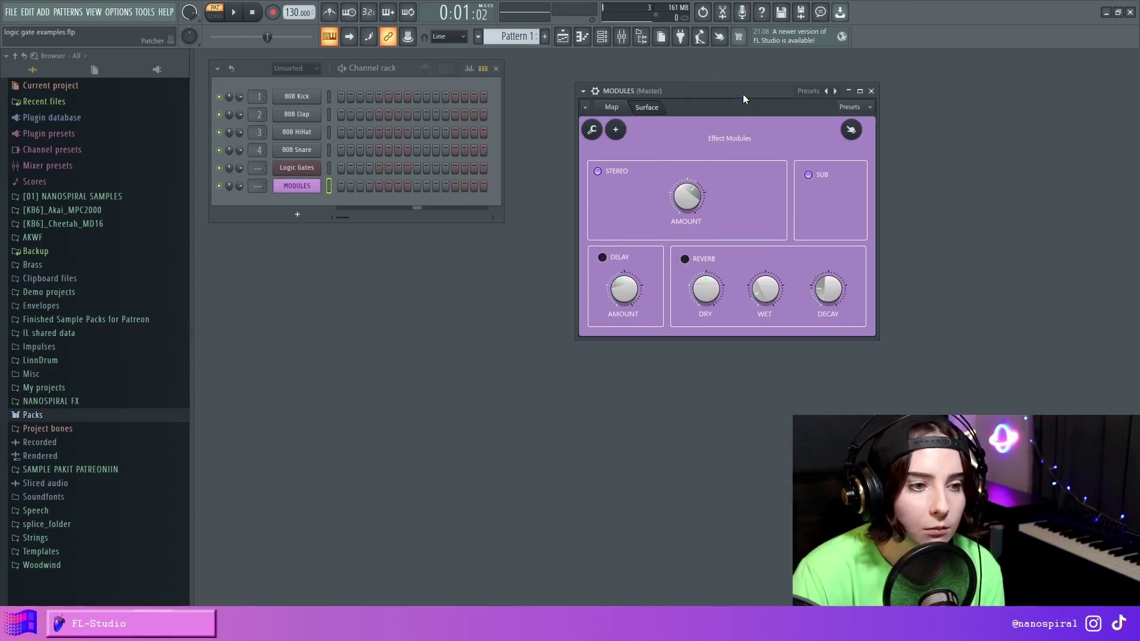